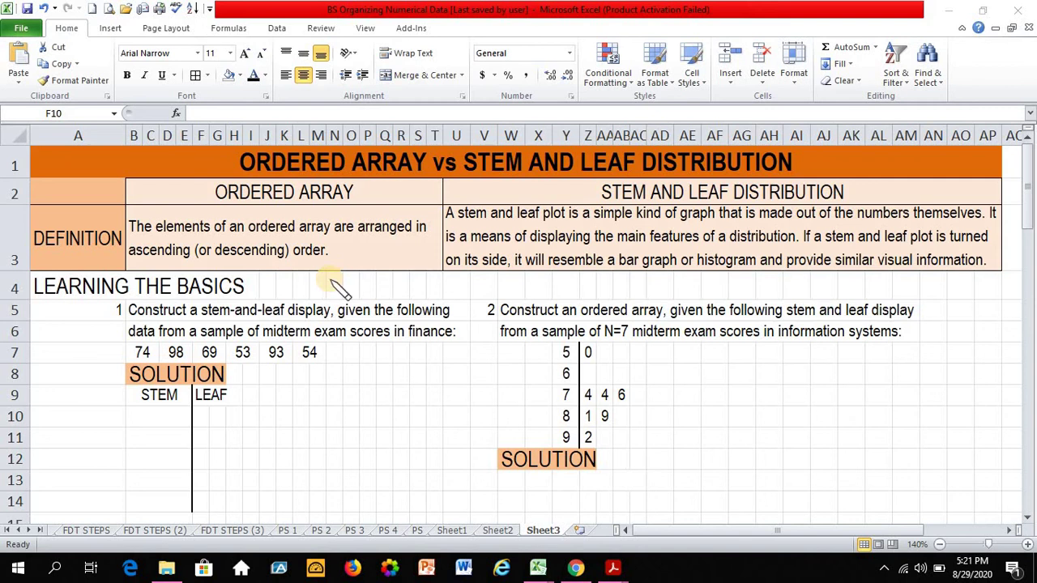
- Review the ordered array and stem-and-leaf definitions and the first exercise
left_click(207, 158)
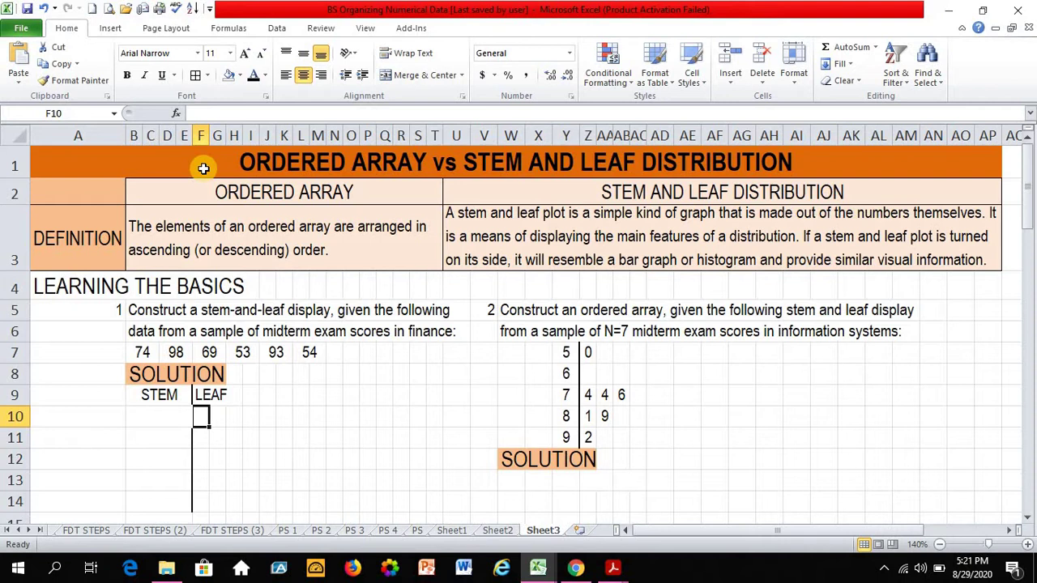
left_click(224, 248)
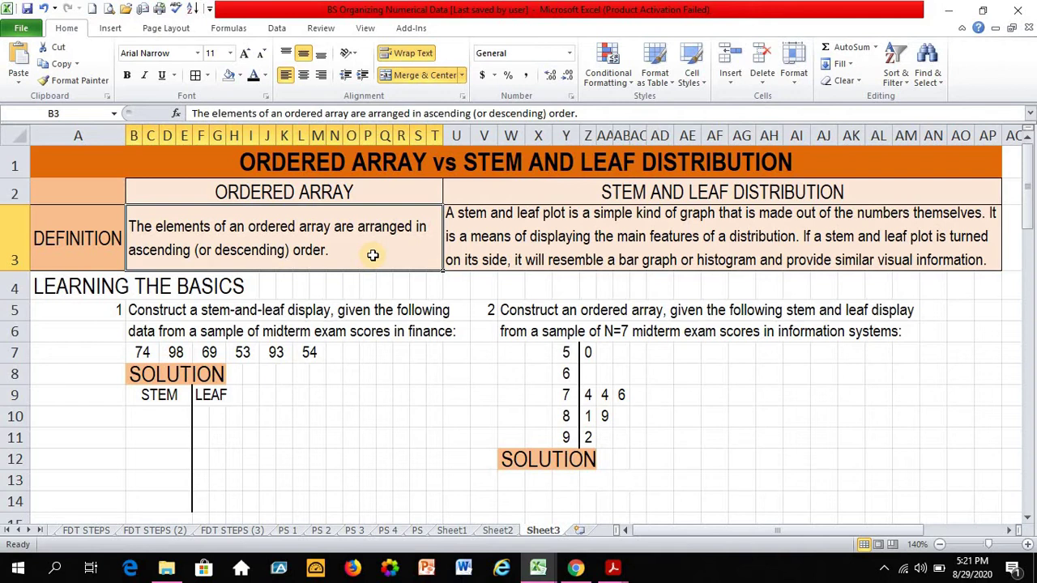
left_click(479, 257)
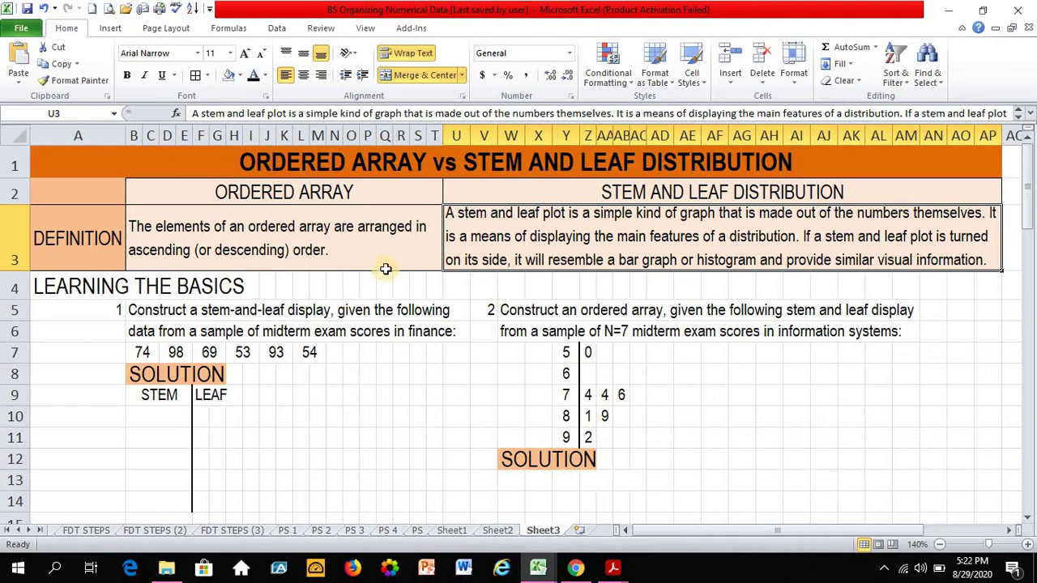
left_click(67, 307)
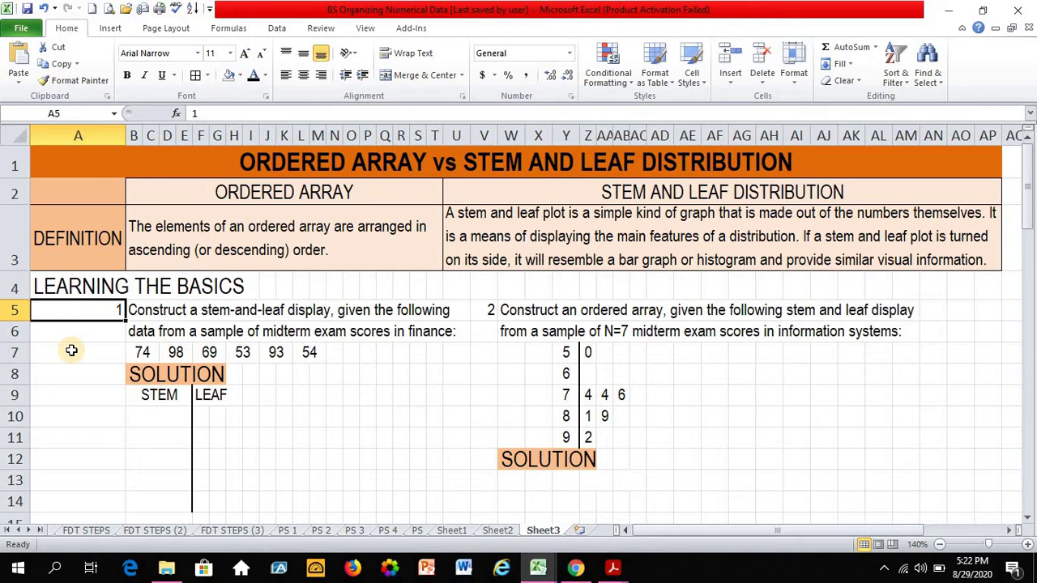
- Point out the first finance score and the empty STEM and LEAF areas below it
left_click(139, 352)
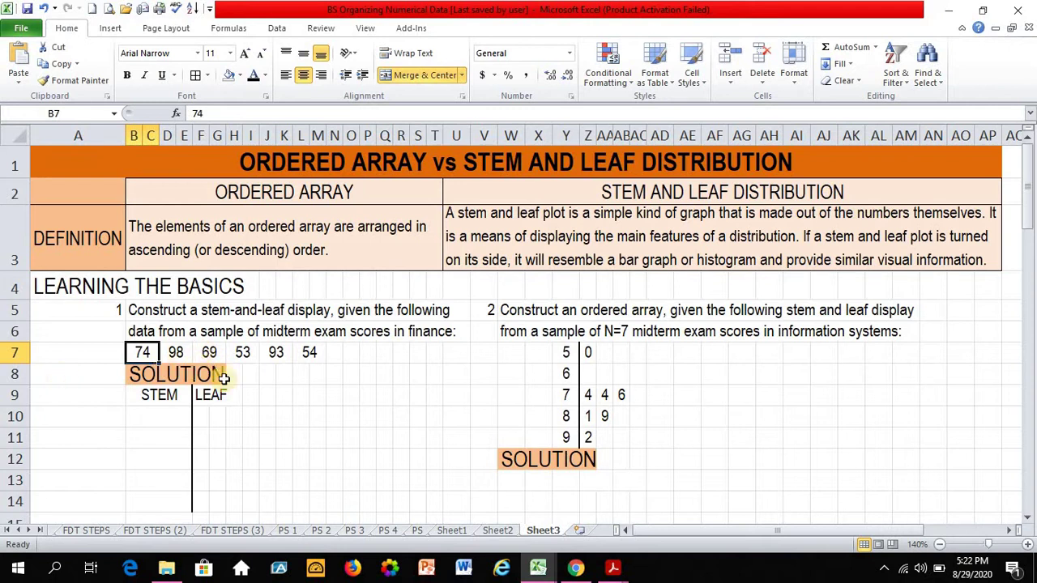
left_click(167, 415)
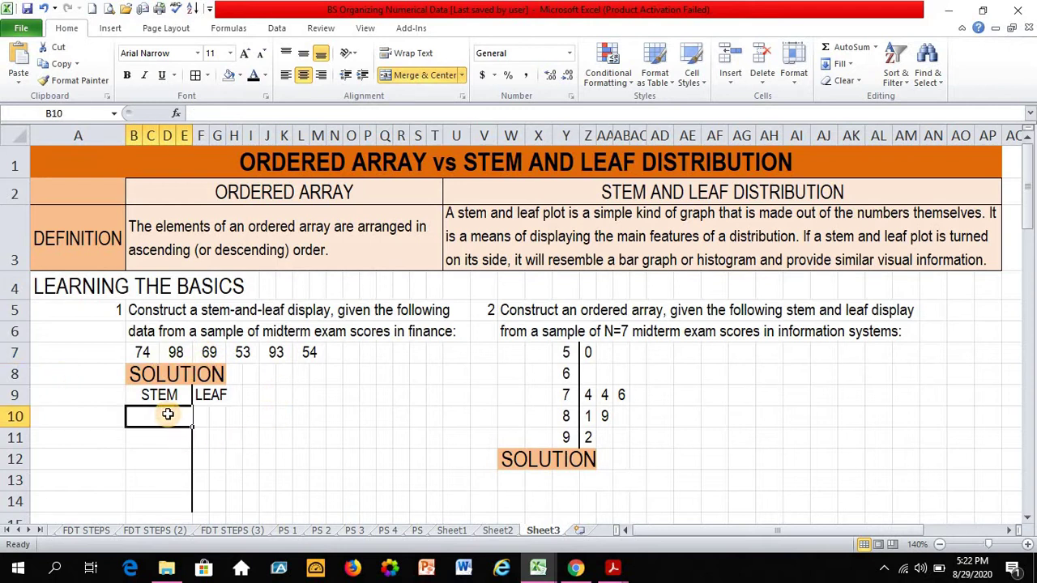
left_click_drag(167, 394, 150, 504)
left_click(93, 445)
left_click_drag(159, 415, 159, 504)
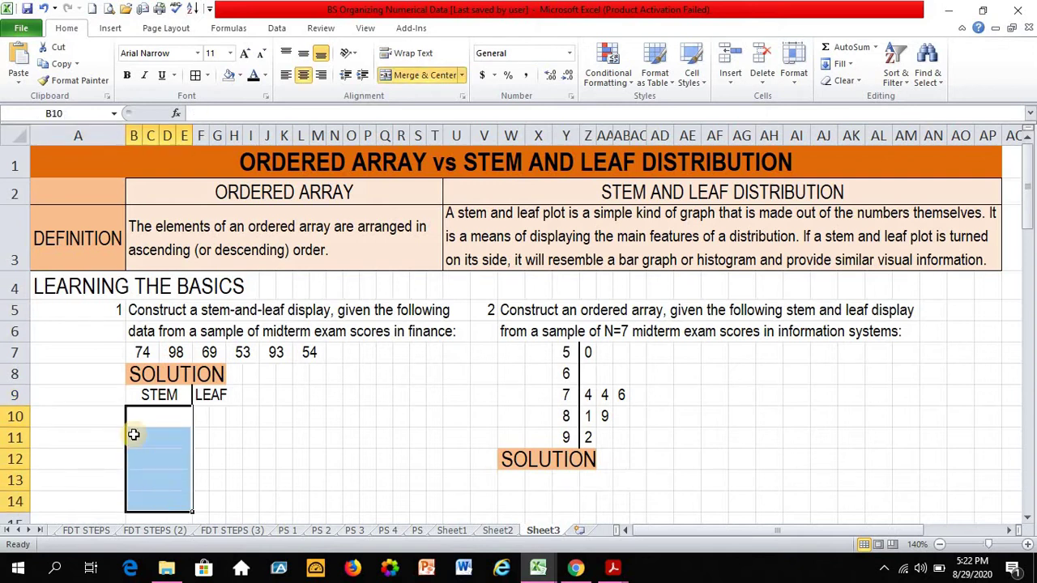
left_click(201, 416)
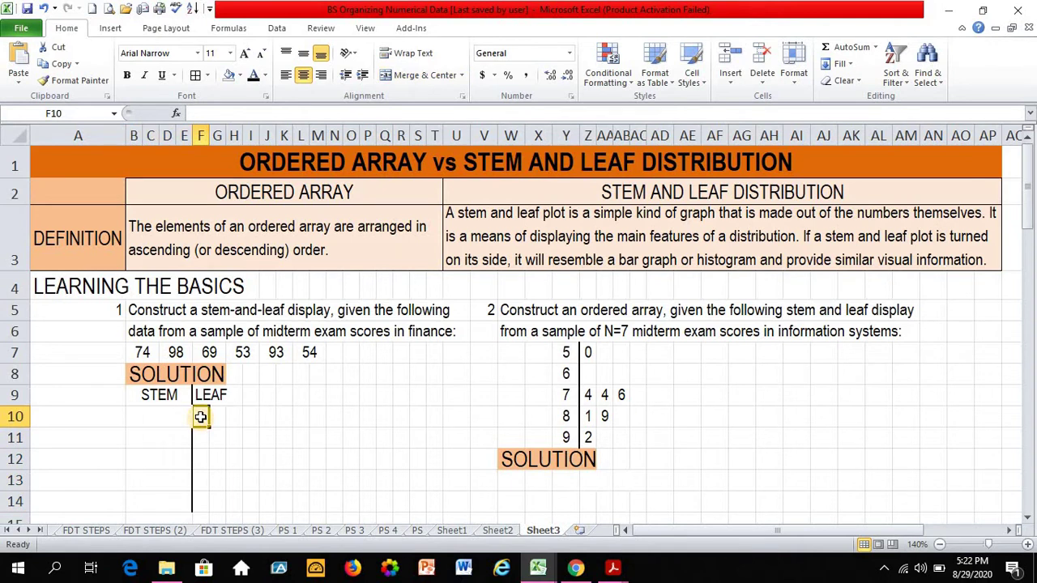
left_click_drag(201, 417, 268, 504)
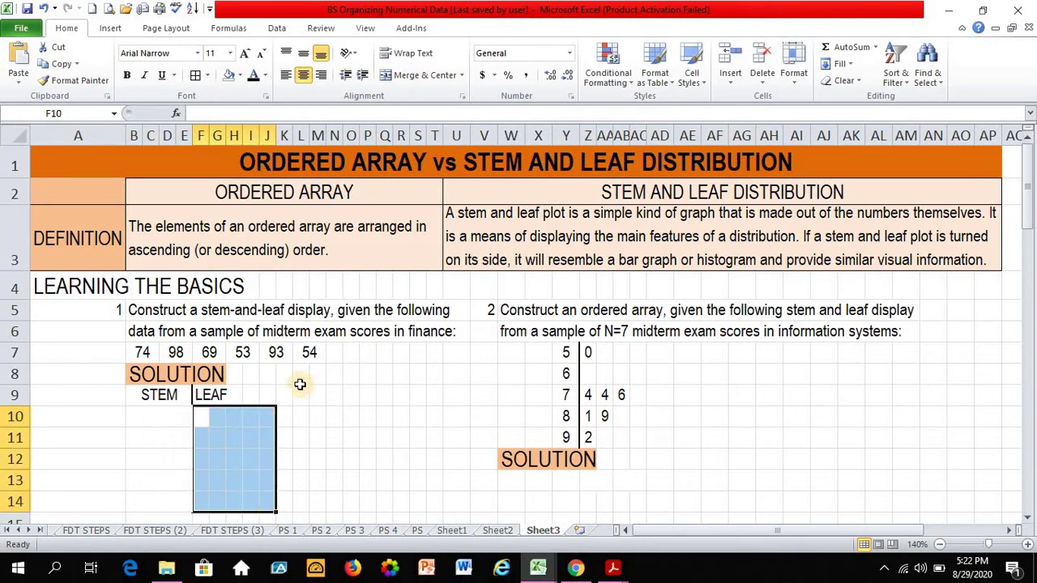
left_click(157, 417)
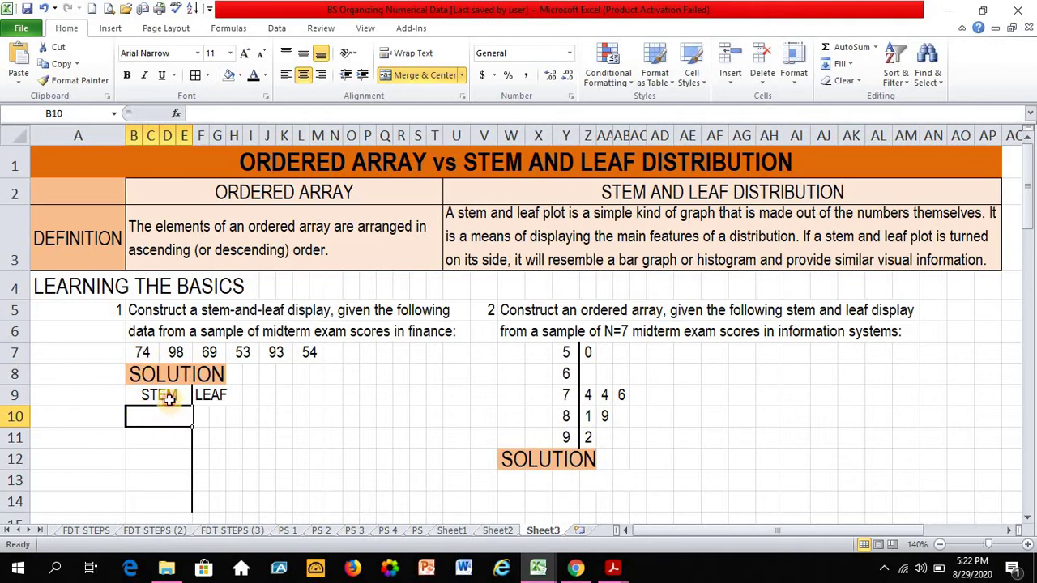
left_click(154, 395)
- Select the six finance scores in row 7 and start a Custom Sort on that selection only
left_click_drag(139, 350, 320, 353)
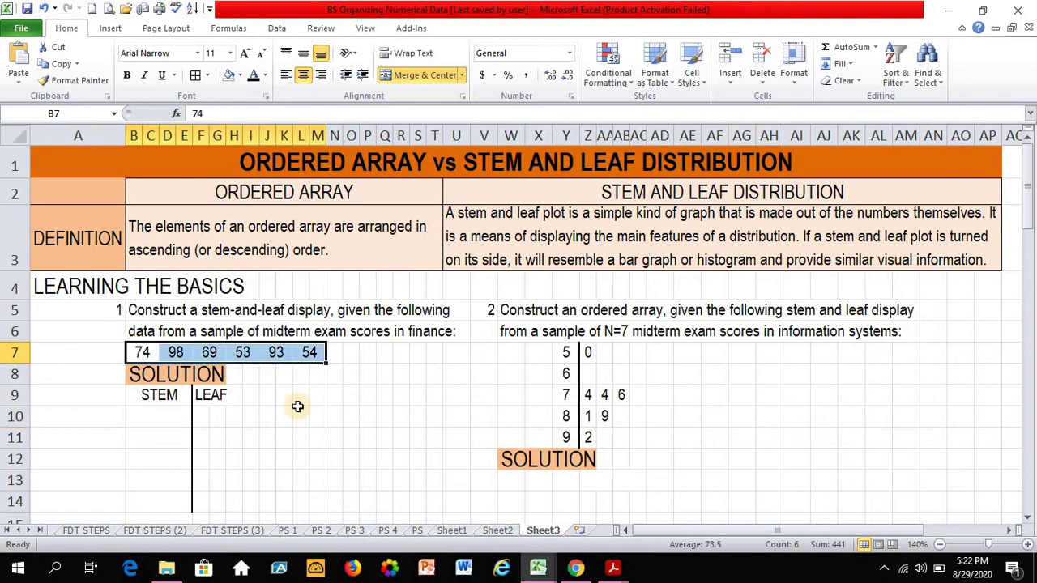
left_click(143, 423)
left_click_drag(142, 353, 312, 354)
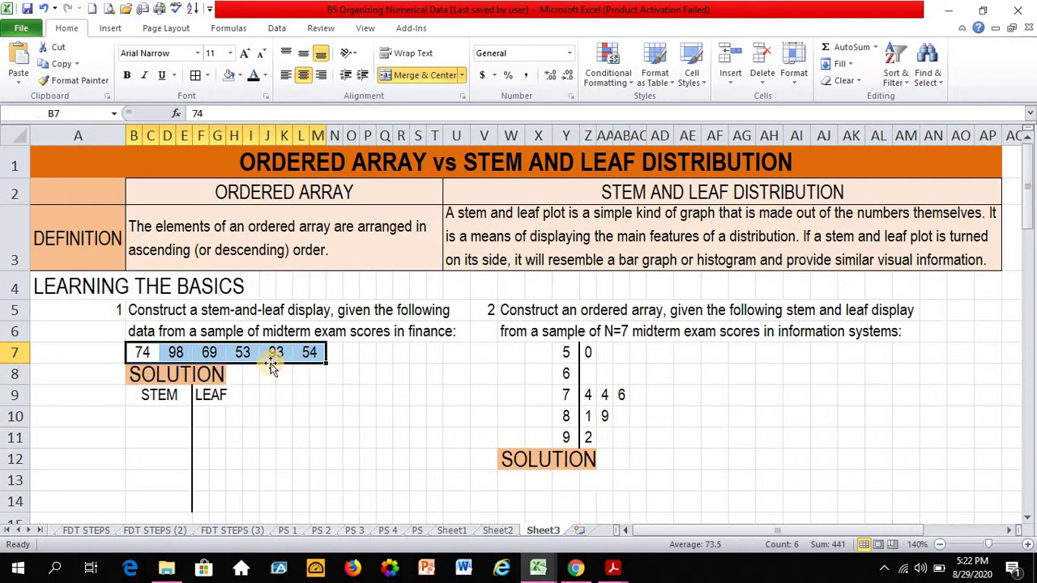
left_click(898, 77)
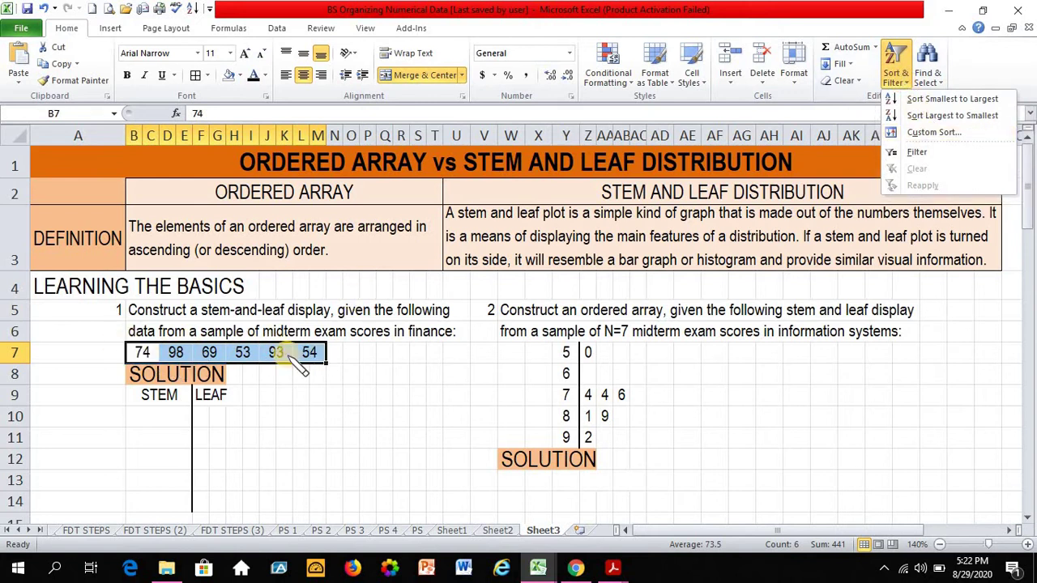
left_click(933, 135)
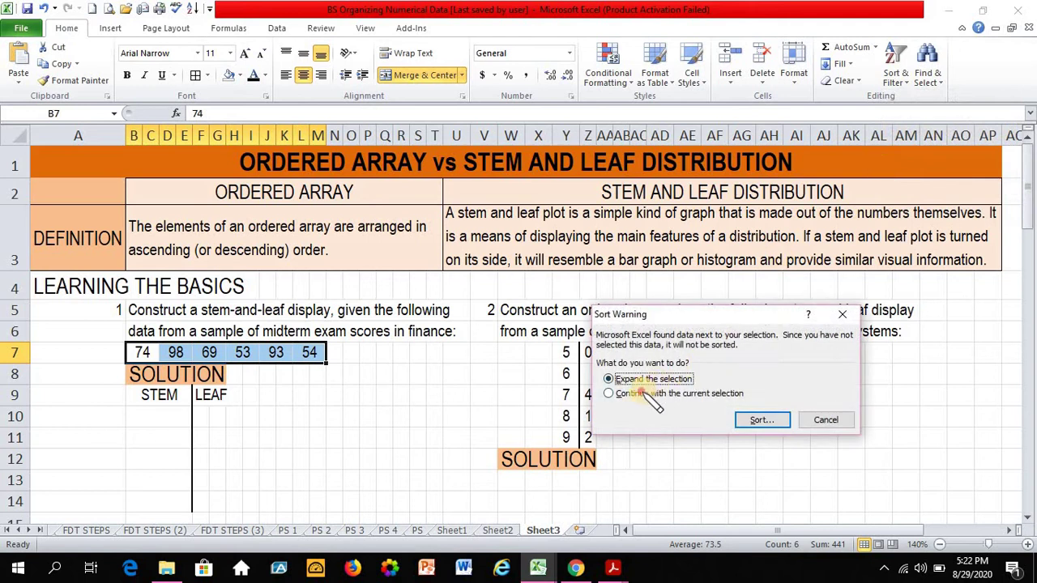
left_click(644, 394)
left_click(761, 420)
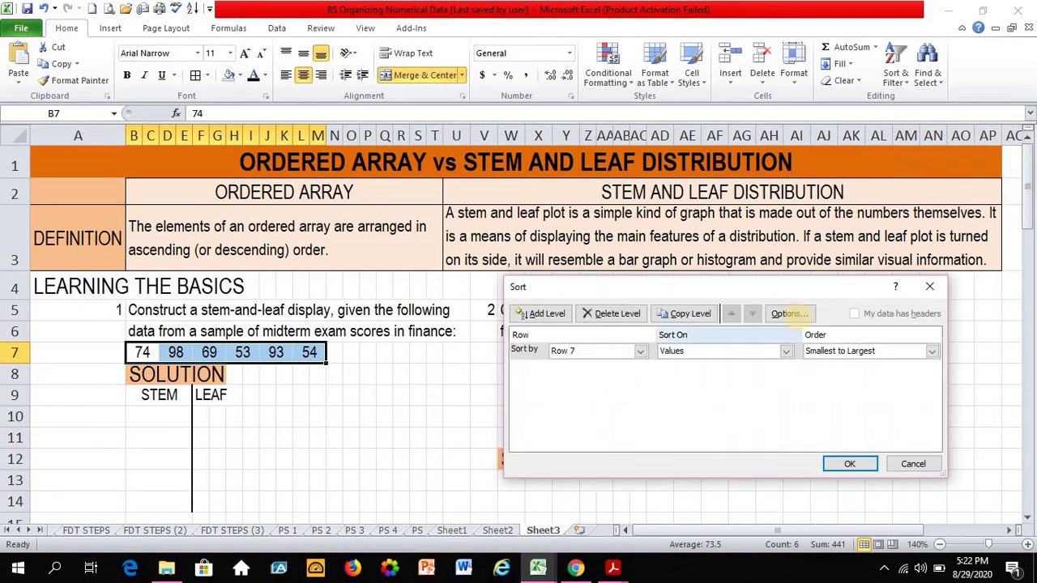
- Sort left to right by Row 7, smallest to largest, giving 53, 54, 69, 74, 93, 98
left_click(790, 313)
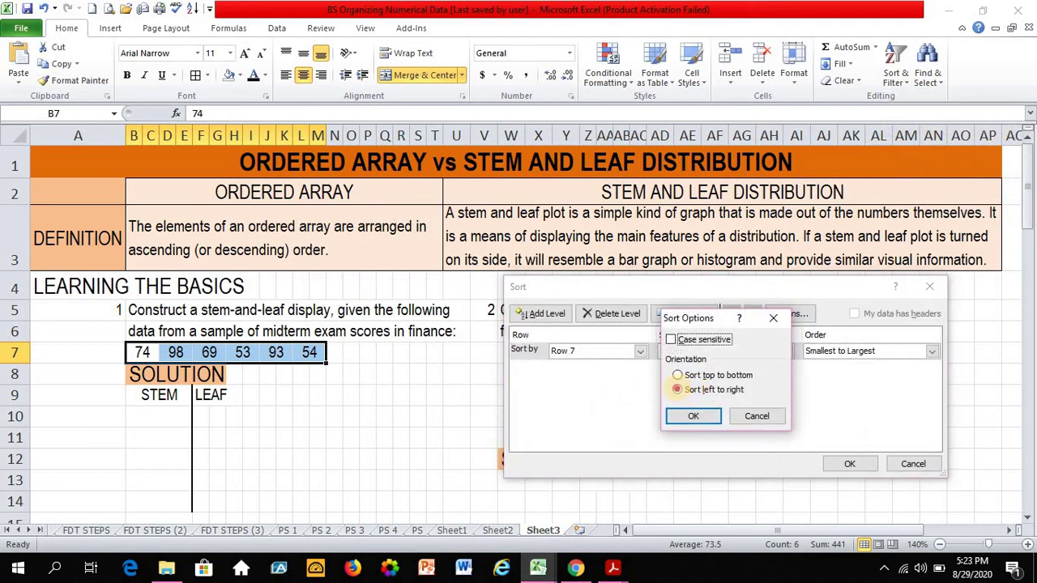
left_click(677, 390)
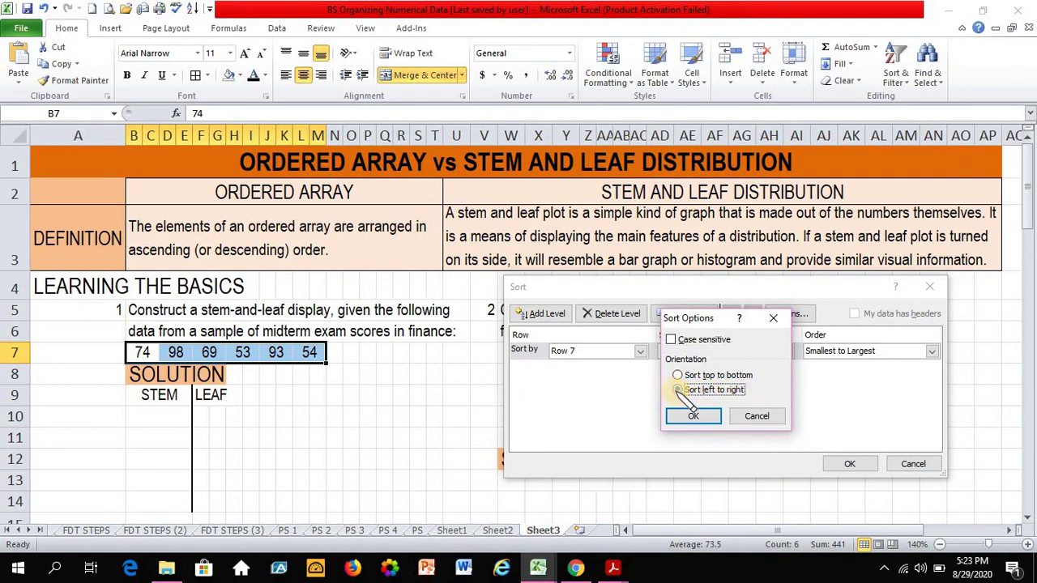
left_click(694, 416)
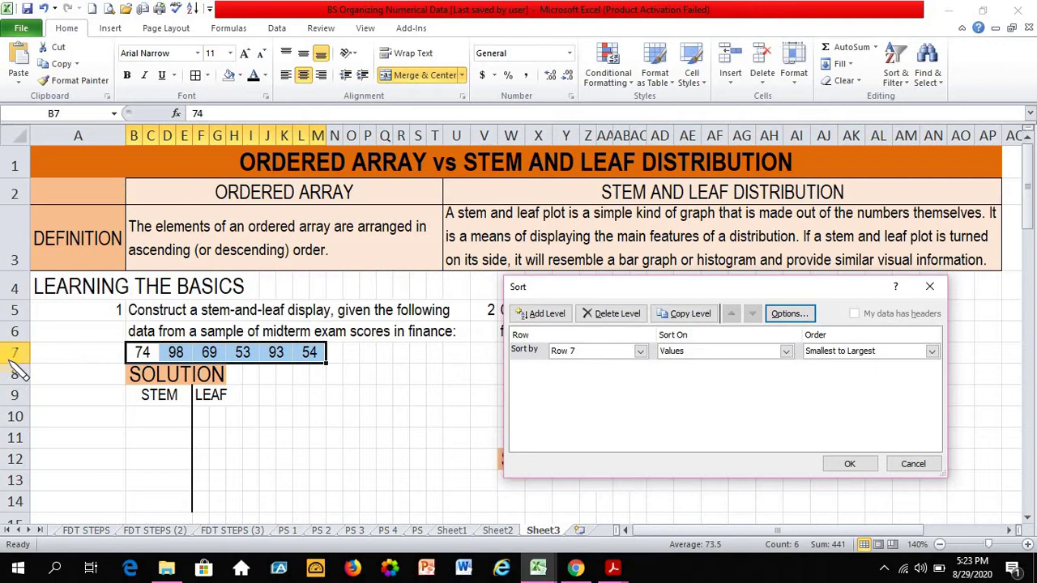
left_click(640, 351)
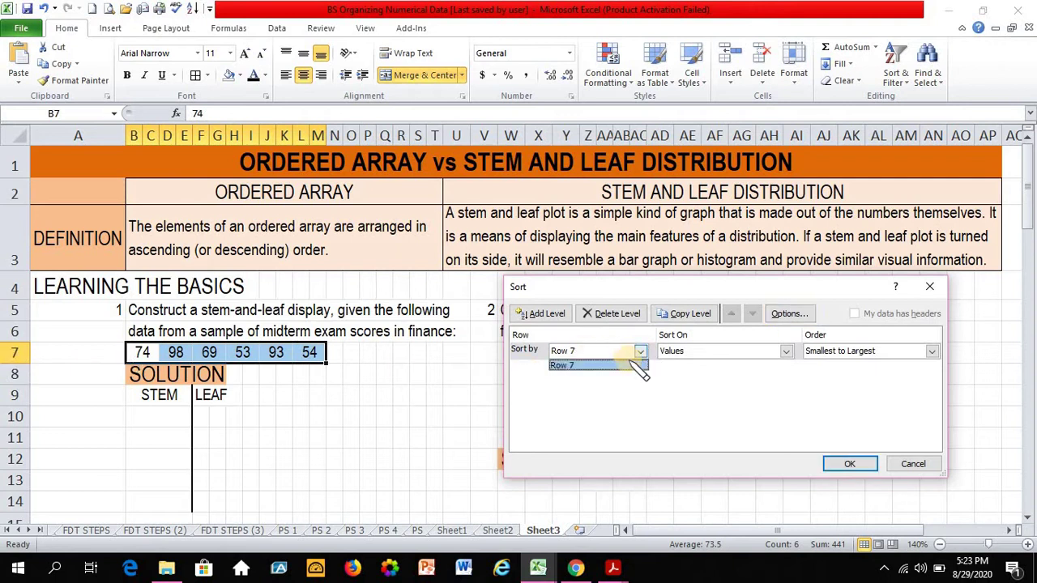
left_click(640, 365)
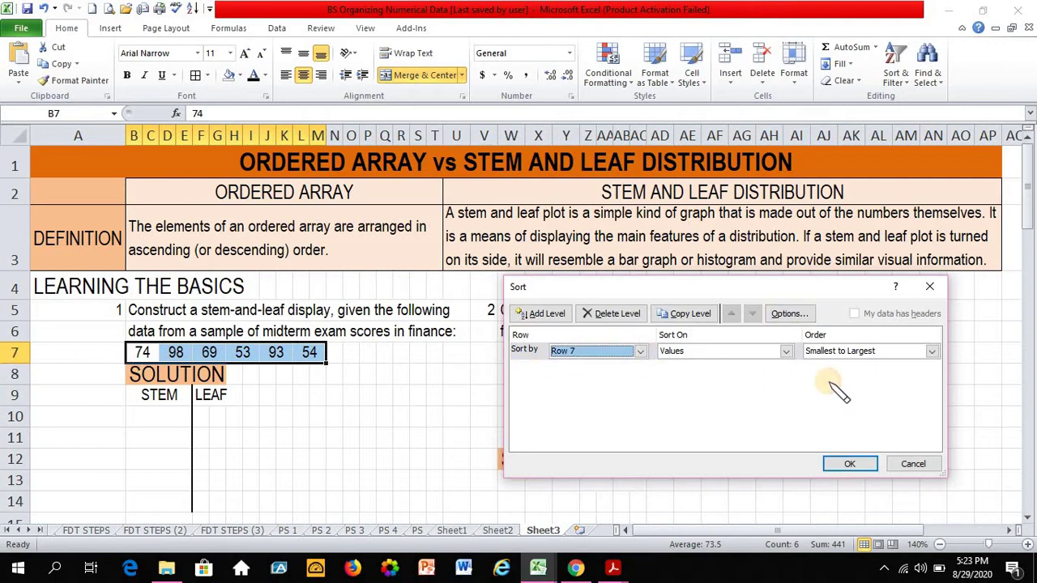
left_click(932, 352)
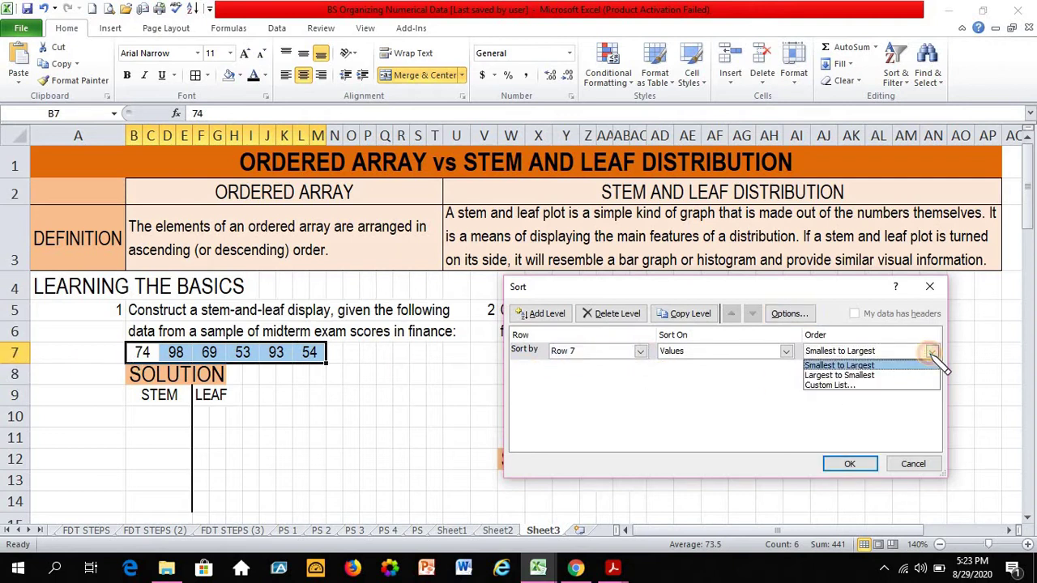
left_click(849, 366)
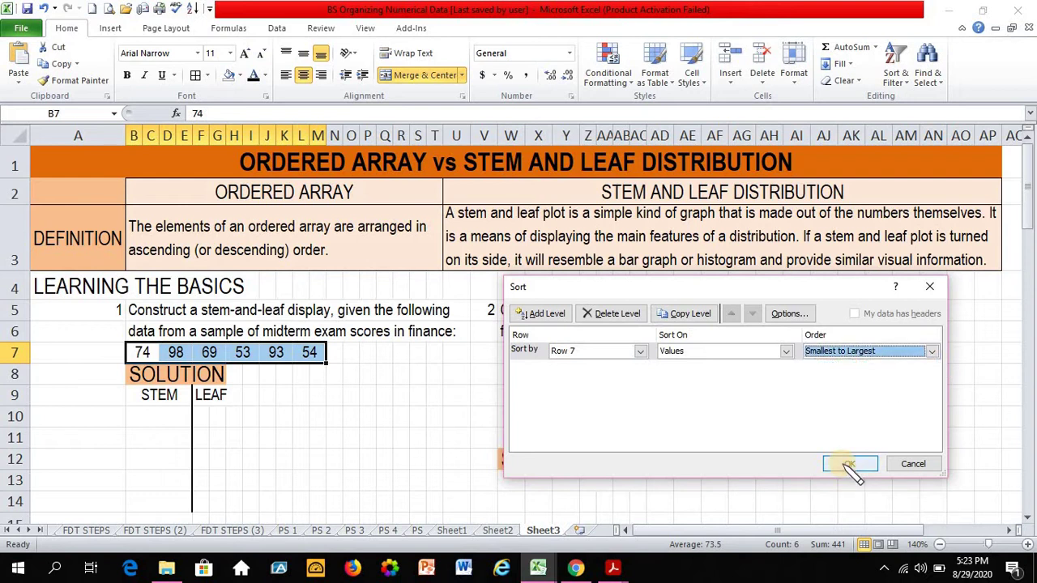
left_click(849, 465)
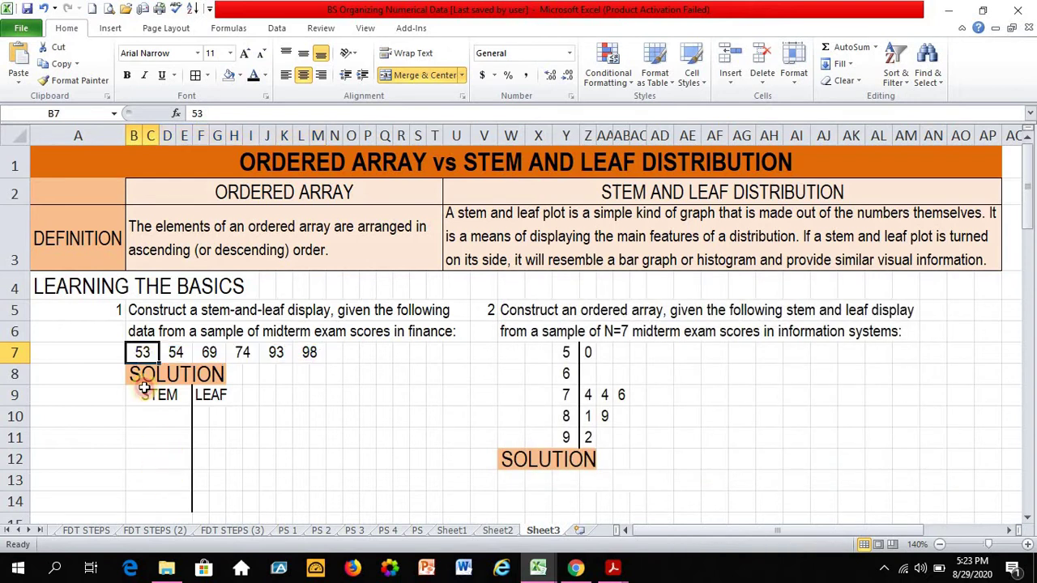
left_click(143, 460)
left_click(141, 353)
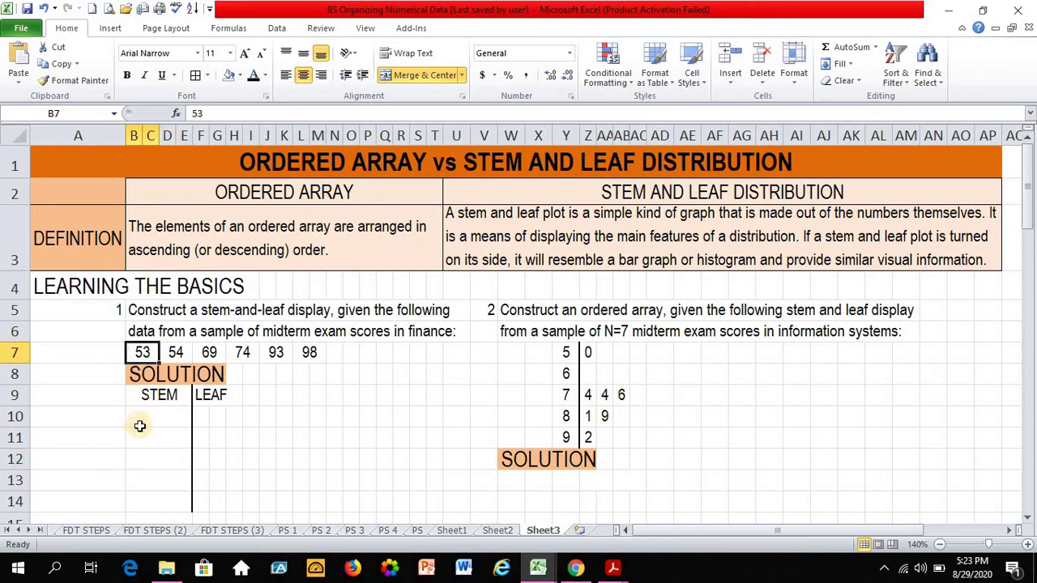
left_click(311, 351)
left_click(143, 353)
left_click(144, 415)
left_click(142, 355)
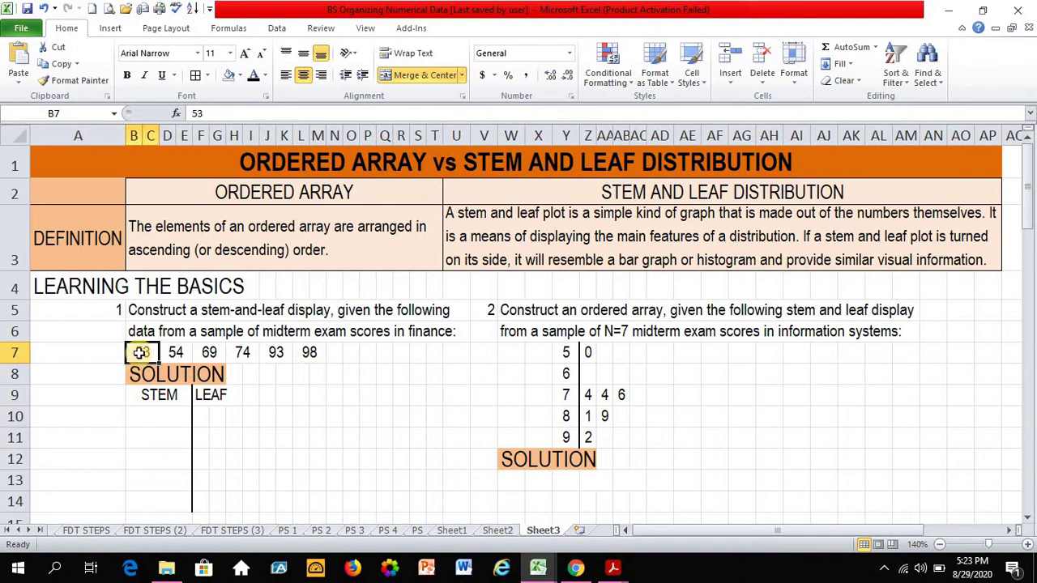
left_click(302, 354)
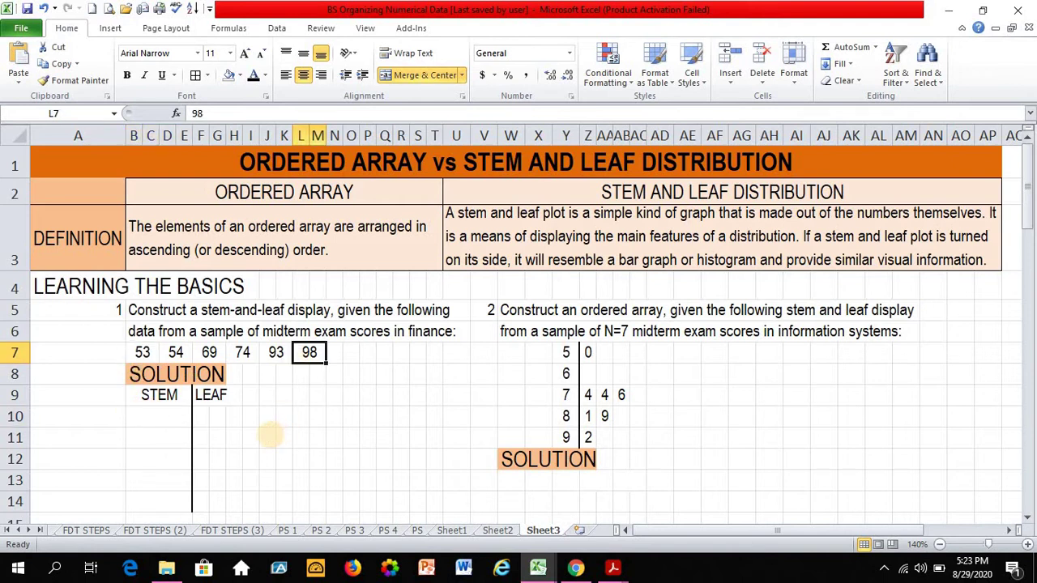
left_click(172, 428)
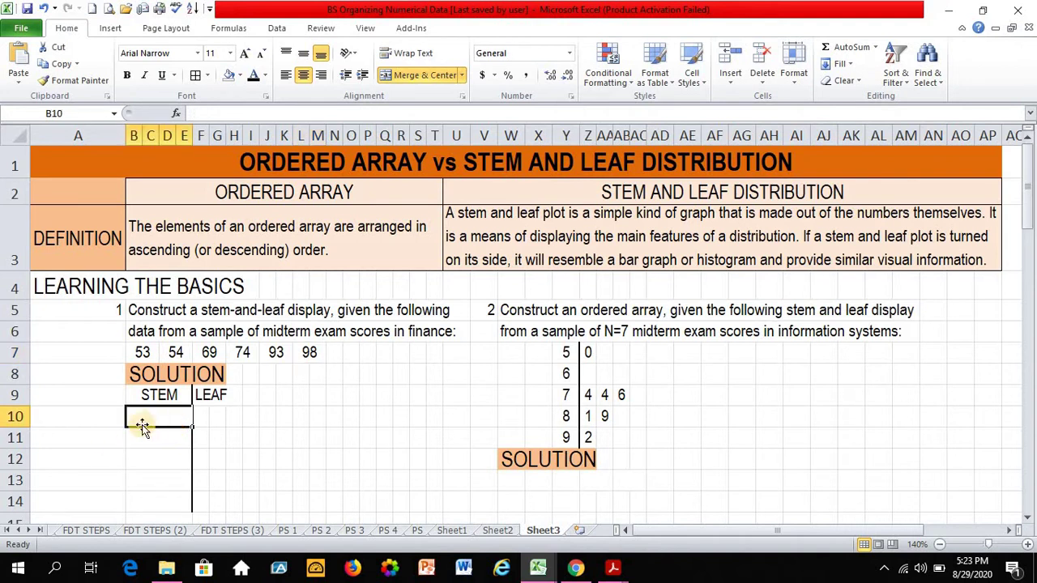
left_click(142, 353)
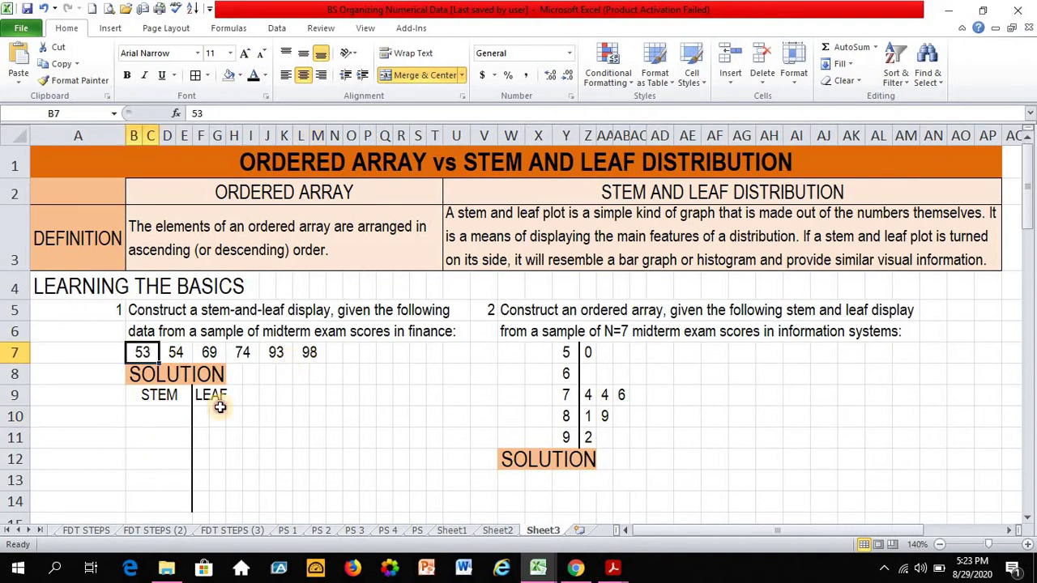
- Enter stems 5, 6, 7, 8 and 9 down the STEM column
key("ctrl+Right")
left_click(151, 417)
type("5")
key("Return")
type("6")
key("Return")
type("7")
key("Return")
type("8")
key("Return")
type("9")
key("Return")
left_click(251, 459)
- Enter leaves 3 4 for stem 5 and 9 for stem 6
left_click(201, 415)
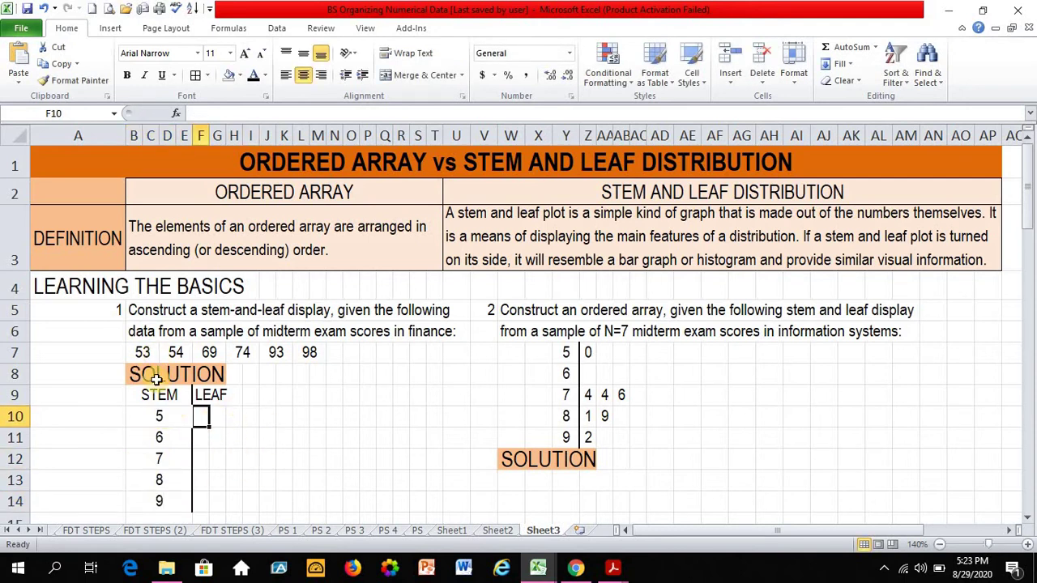
type("3")
key("Tab")
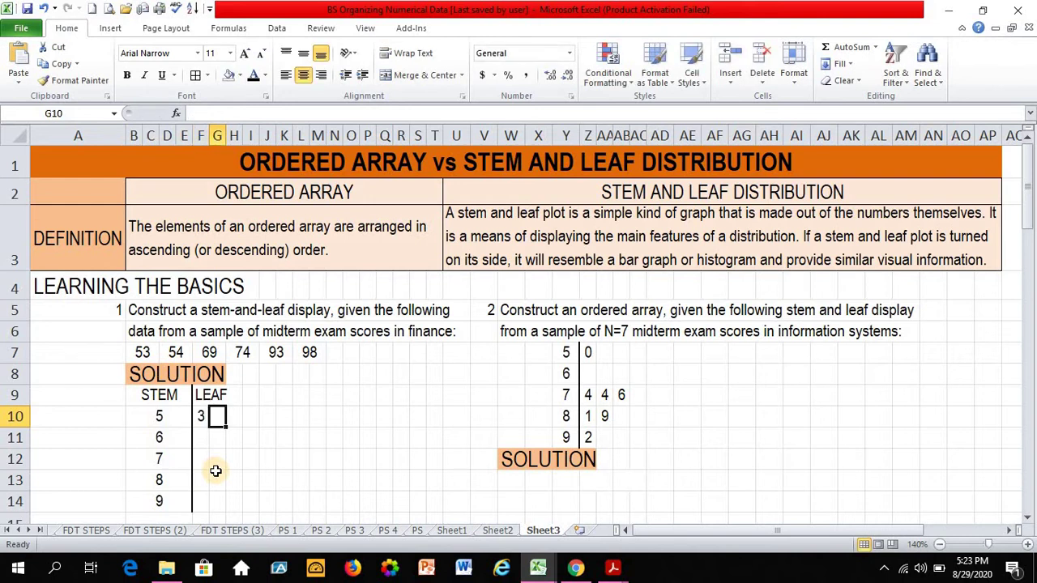
type("4")
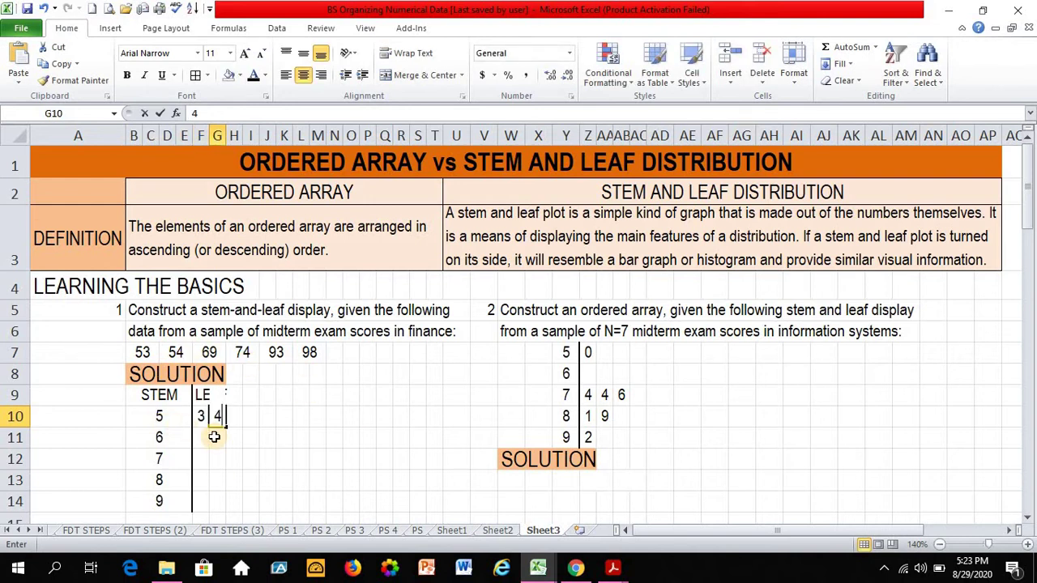
left_click(214, 437)
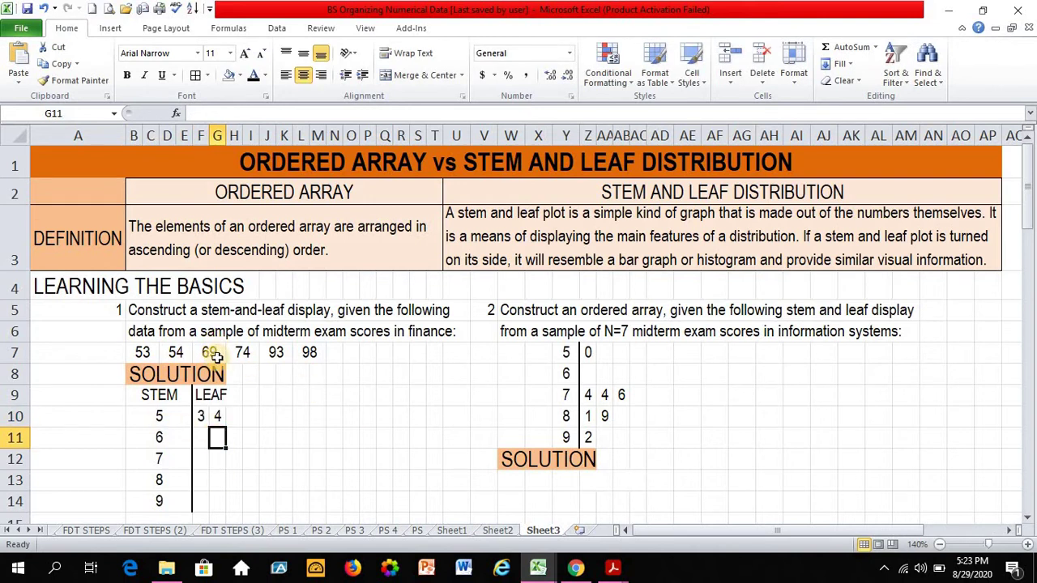
left_click(158, 437)
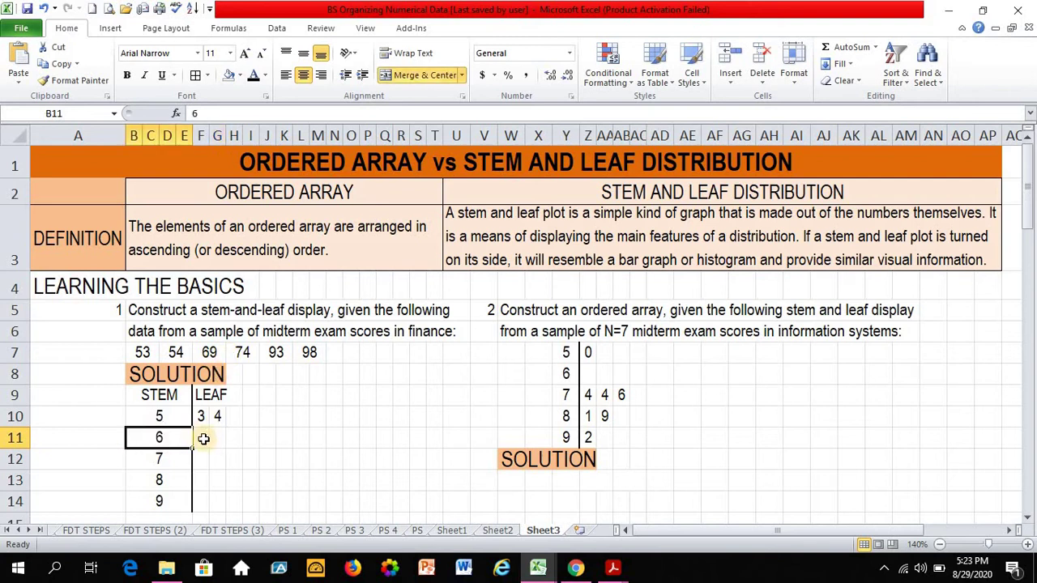
left_click(203, 438)
type("9")
key("Return")
- Enter leaf 4 for stem 7 and leaves 3 8 for stem 9
left_click(242, 353)
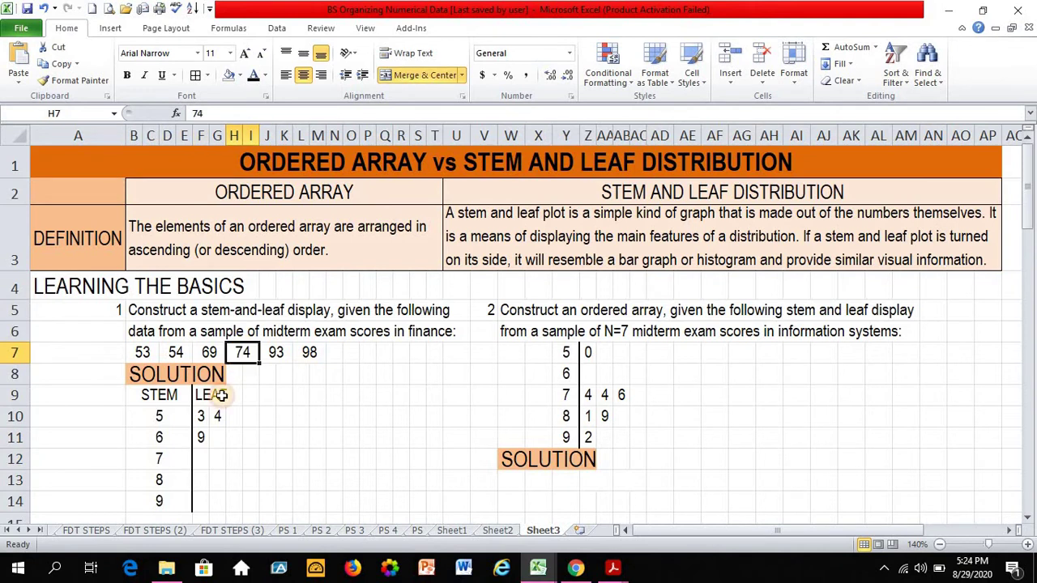
left_click(167, 462)
left_click(201, 459)
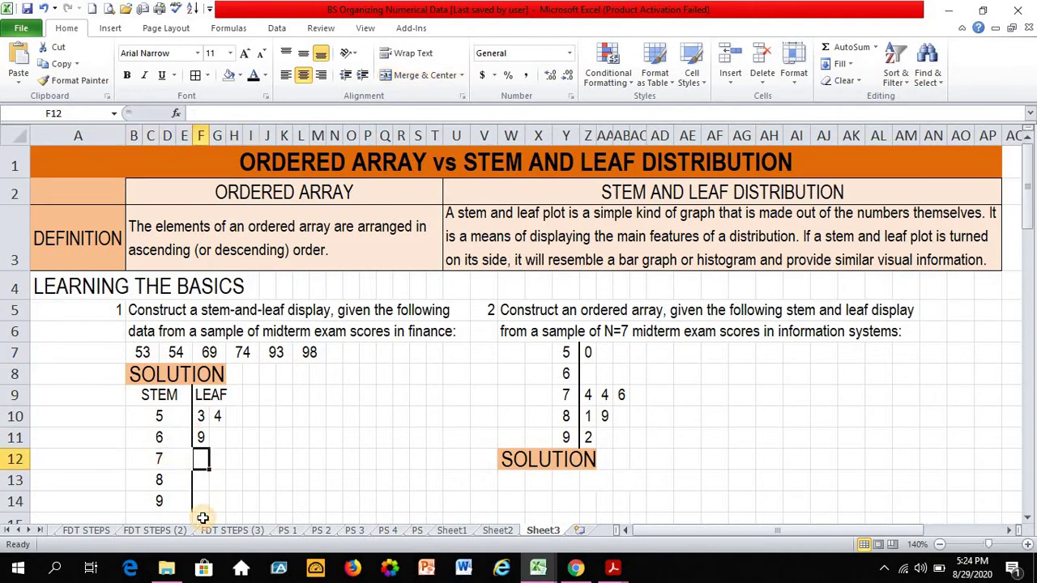
type("4")
left_click(276, 352)
left_click(302, 353)
left_click(200, 501)
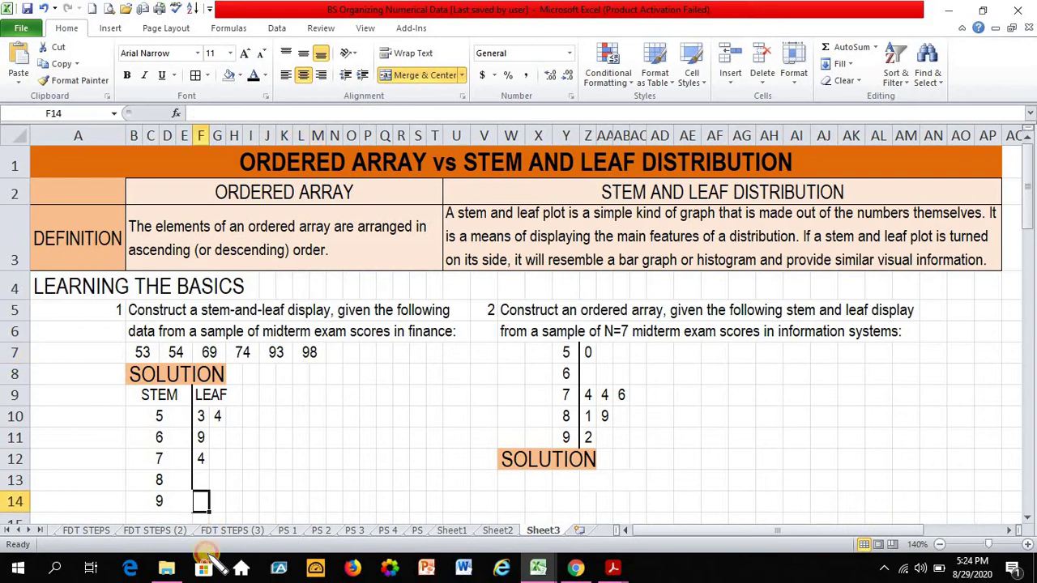
type("3")
key("Tab")
type("8")
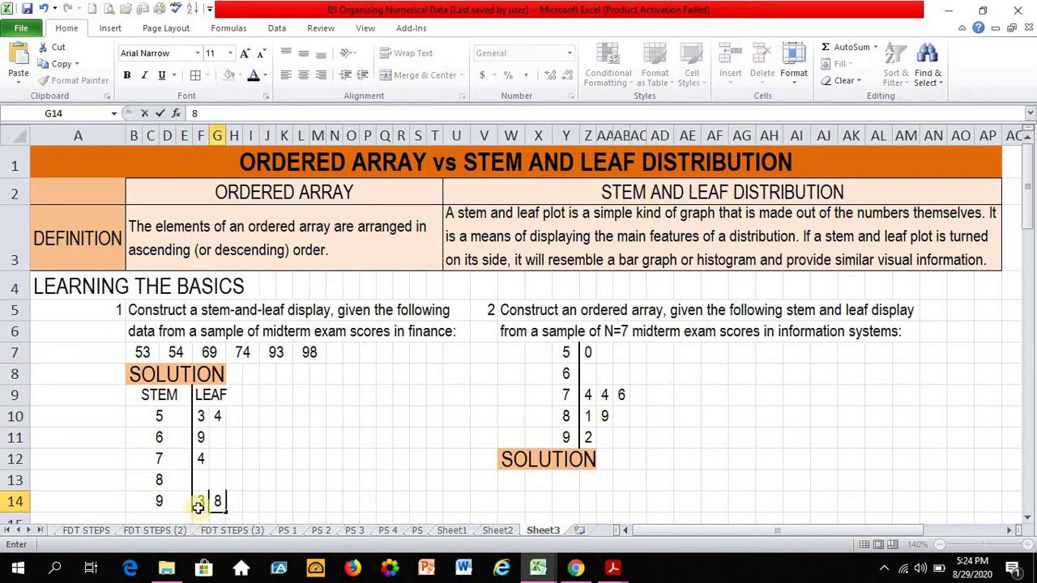
left_click(200, 480)
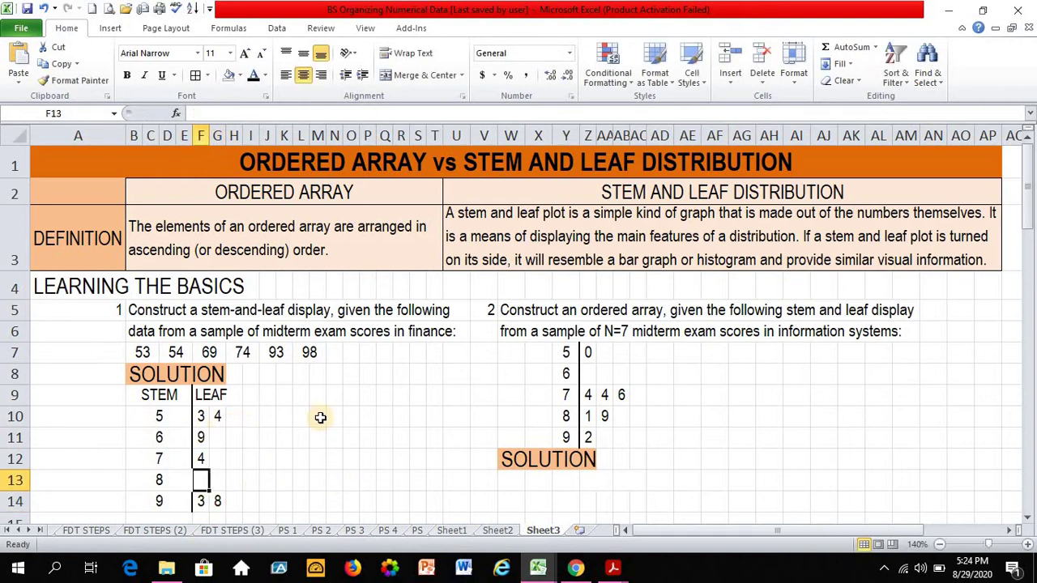
- Fill the leaf cells for stems 5, 6, 7 and 9 orange
left_click_drag(200, 416, 217, 415)
left_click(240, 74)
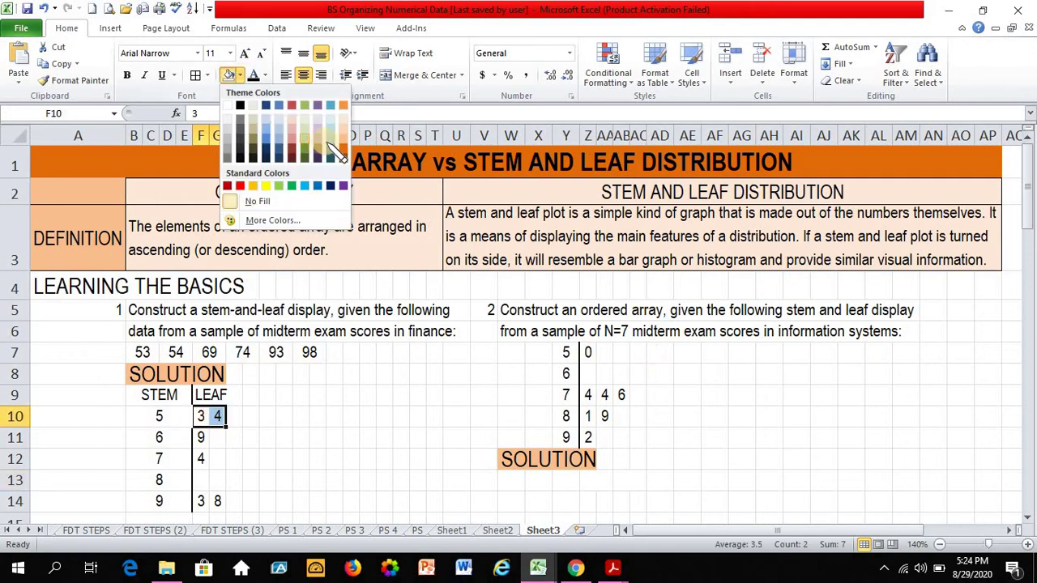
left_click(343, 151)
left_click_drag(200, 435, 200, 459)
left_click(230, 74)
left_click_drag(200, 501, 218, 500)
left_click(230, 74)
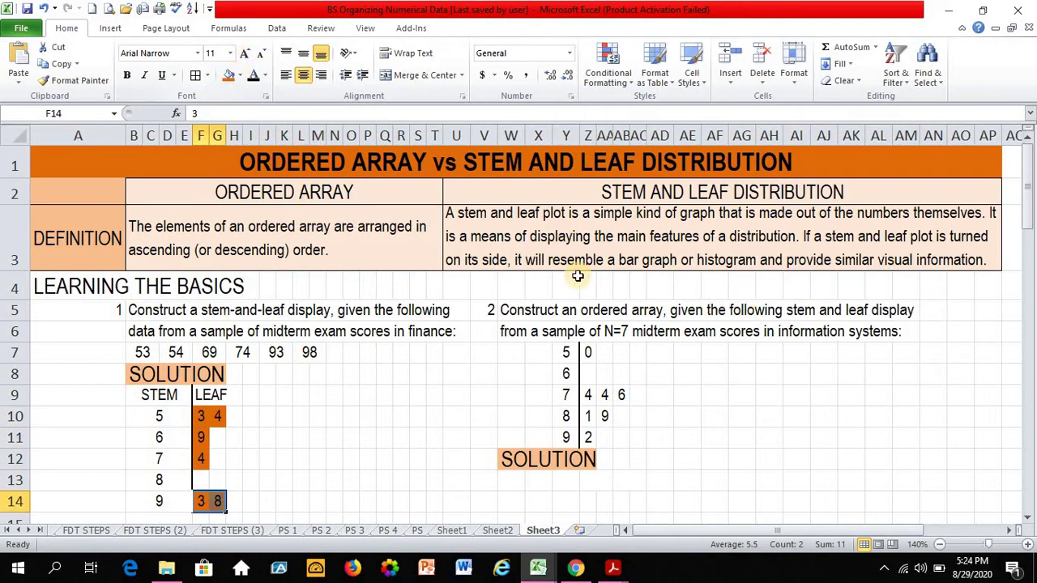
left_click(633, 288)
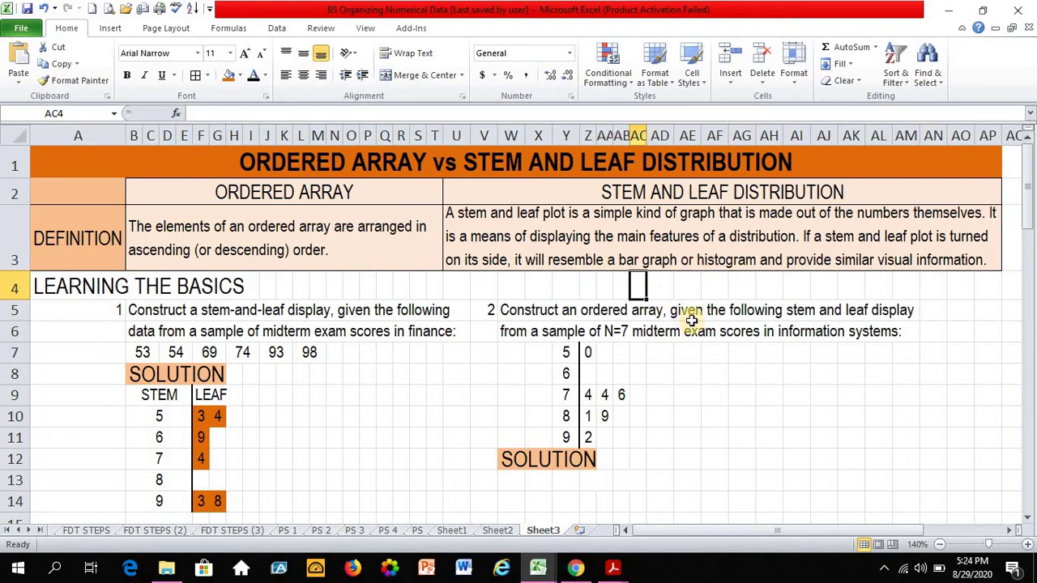
left_click(254, 474)
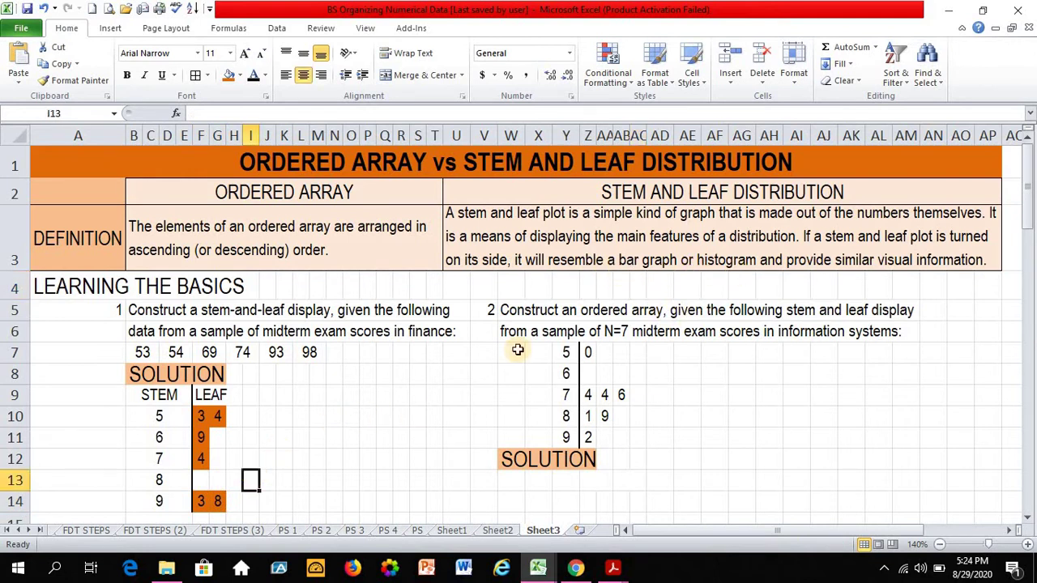
- Fill Exercise 2's leaves 0; 4 4 6; 1 9; and 2 orange
left_click(485, 310)
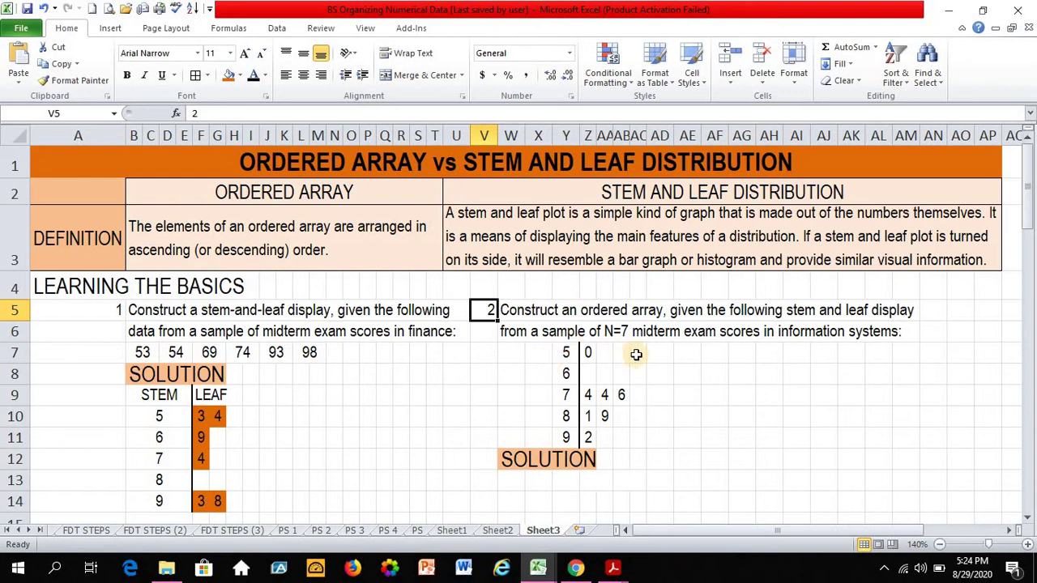
left_click(587, 355)
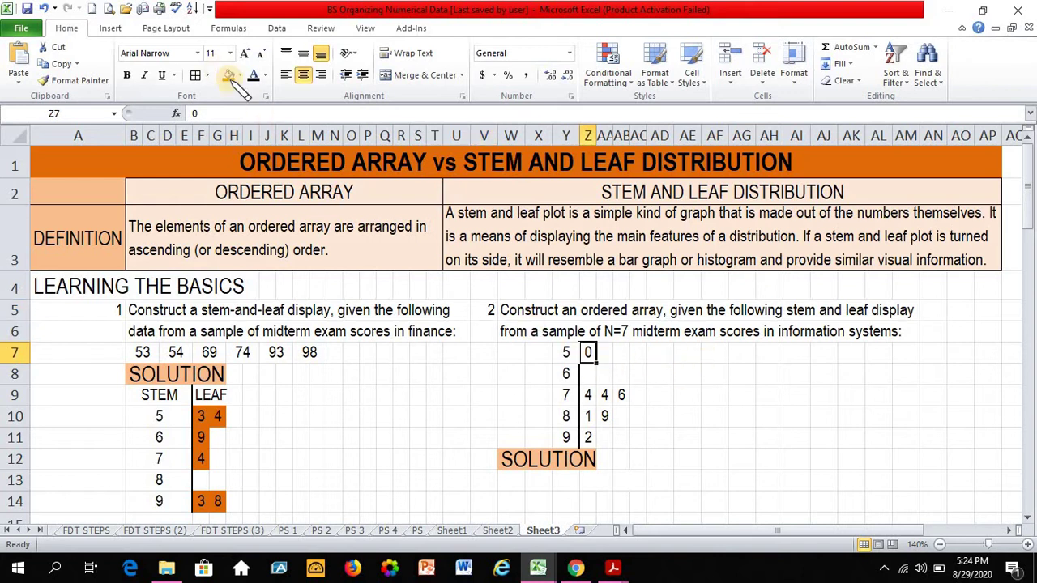
left_click(230, 75)
left_click_drag(588, 395, 622, 395)
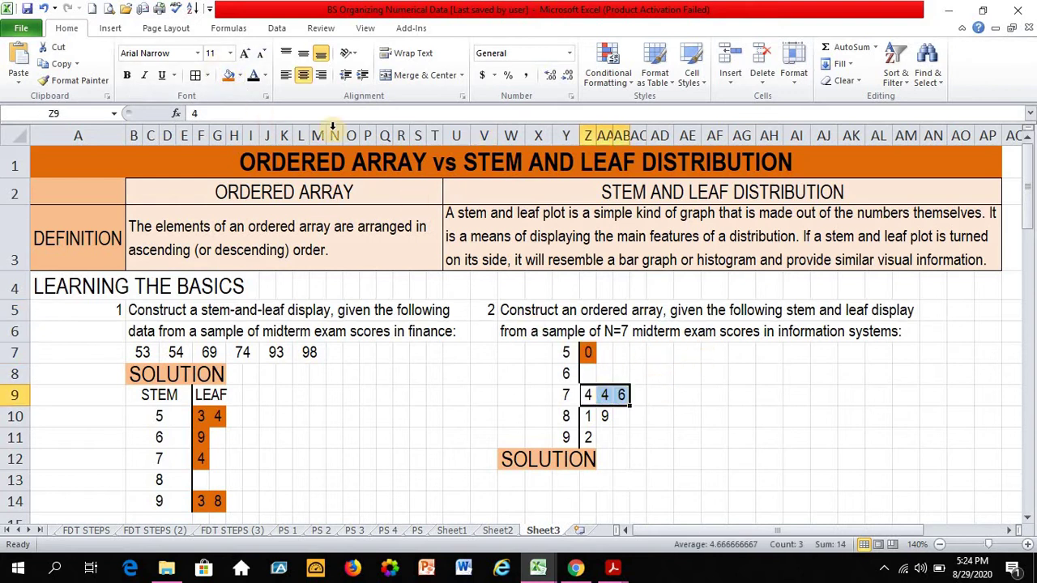
left_click(229, 75)
left_click(605, 416)
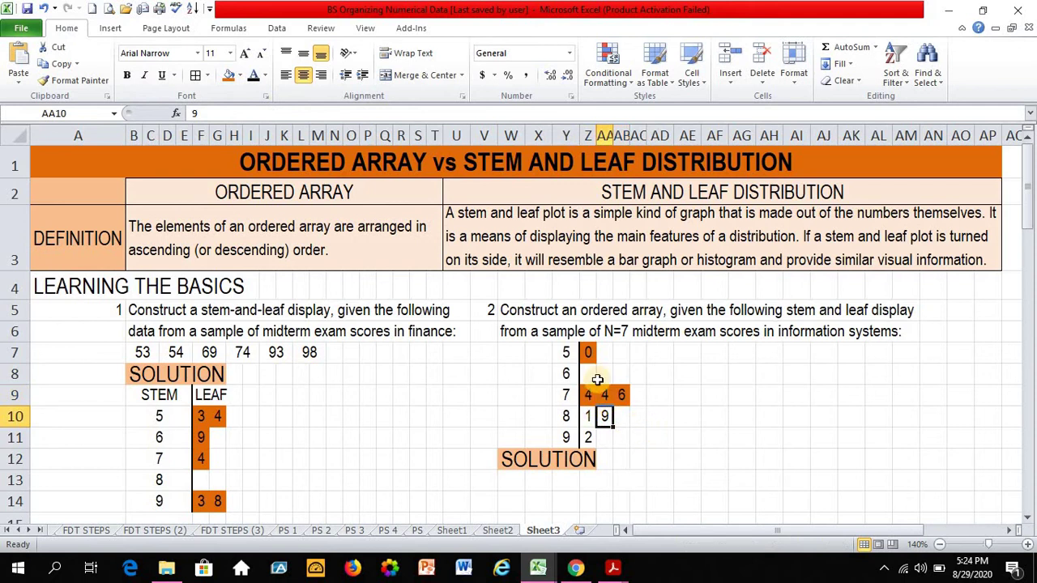
left_click_drag(587, 417, 605, 417)
left_click(587, 438, "ctrl")
key("F4")
left_click(512, 480)
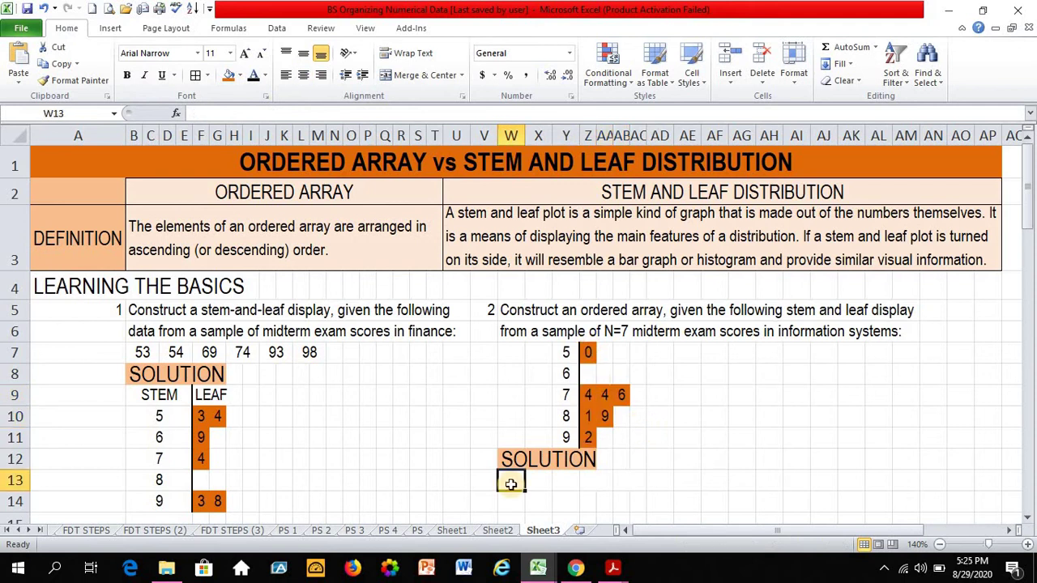
left_click(565, 354)
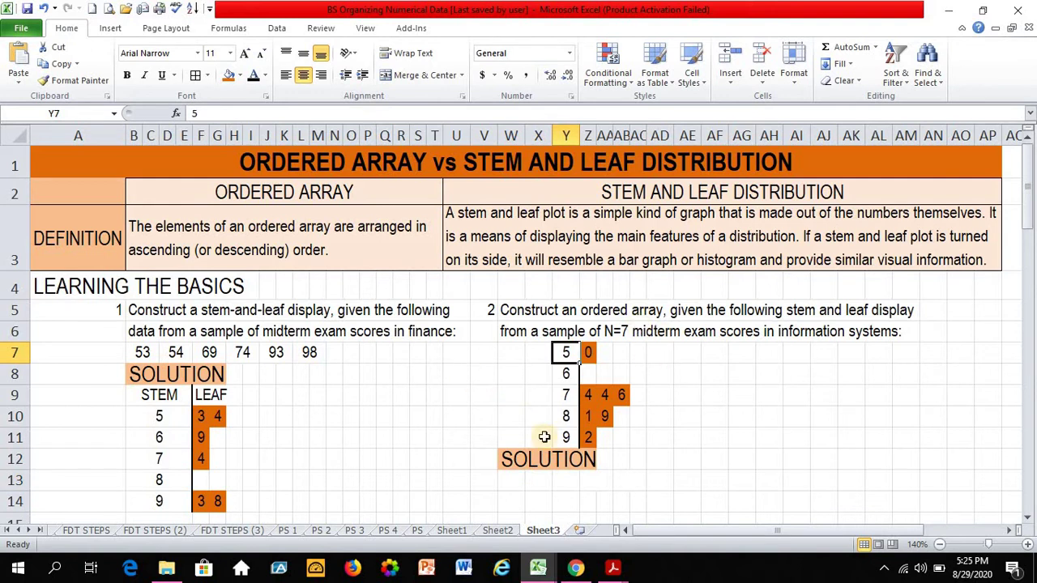
- Type the ordered array 50, 74, 74, 76, 81, 89, 92 across row 13
left_click(509, 483)
type("50")
key("Tab")
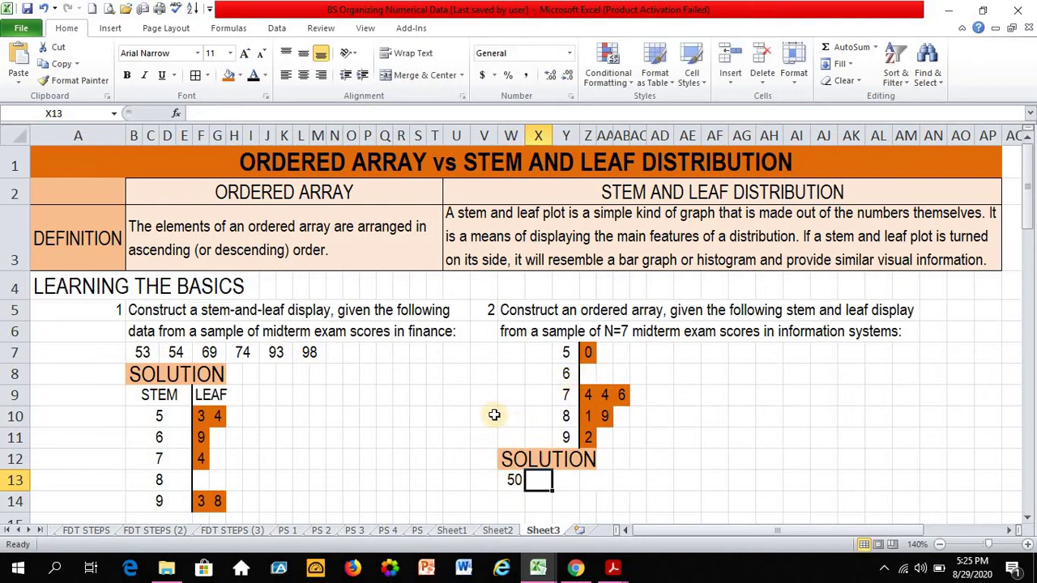
type("74")
key("Tab")
type("74")
key("Tab")
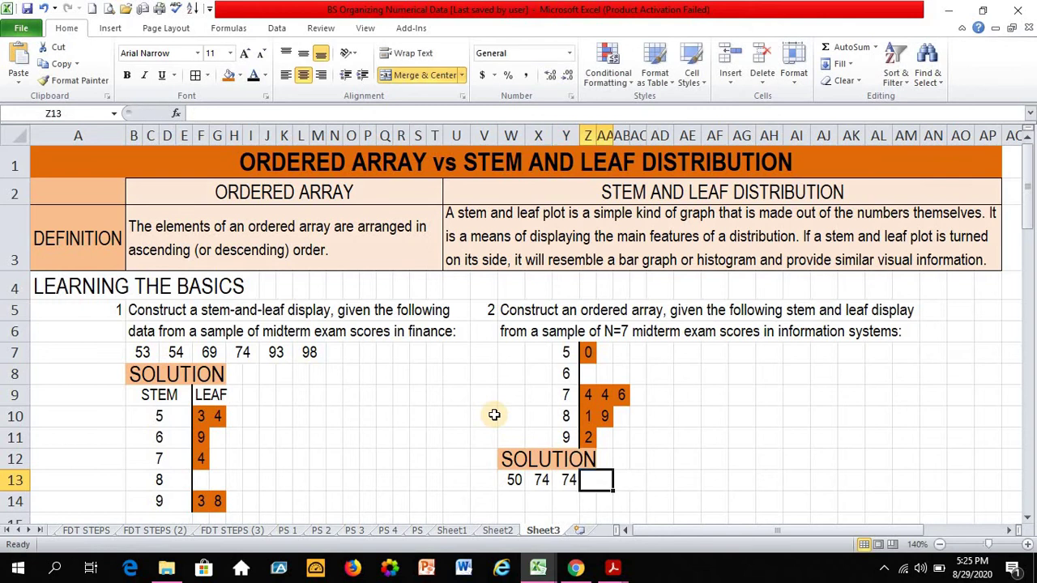
type("76")
key("Tab")
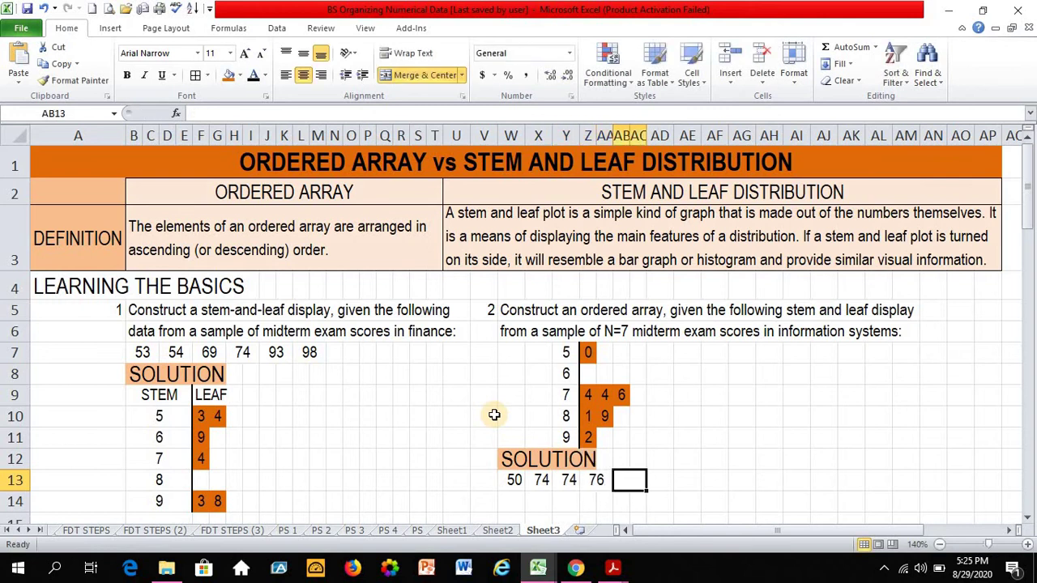
type("81")
key("Tab")
type("89")
key("Tab")
type("92")
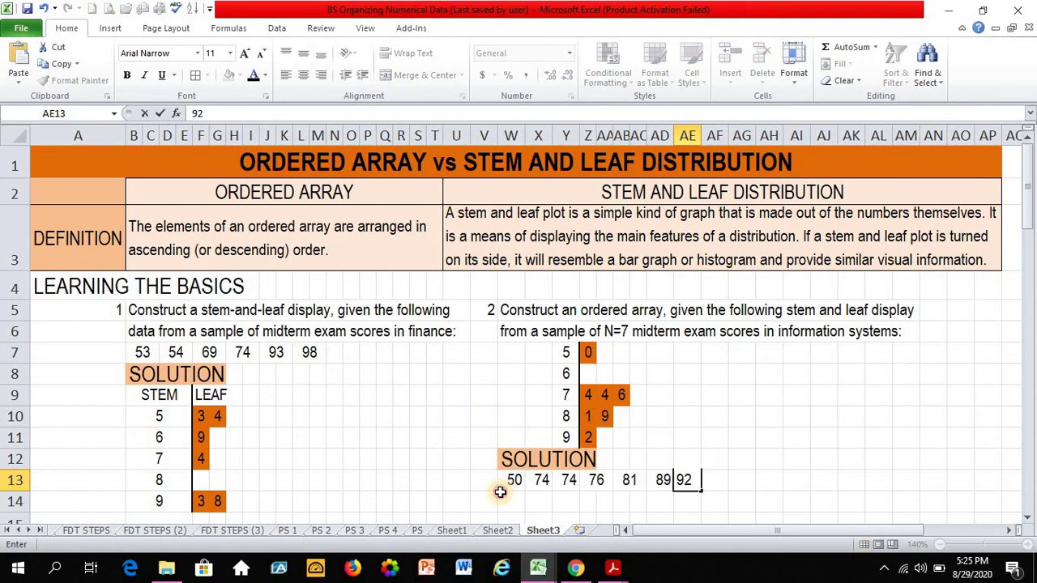
left_click(490, 499)
- Fill the ordered array cells W13:AE13 yellow
left_click_drag(516, 479, 699, 489)
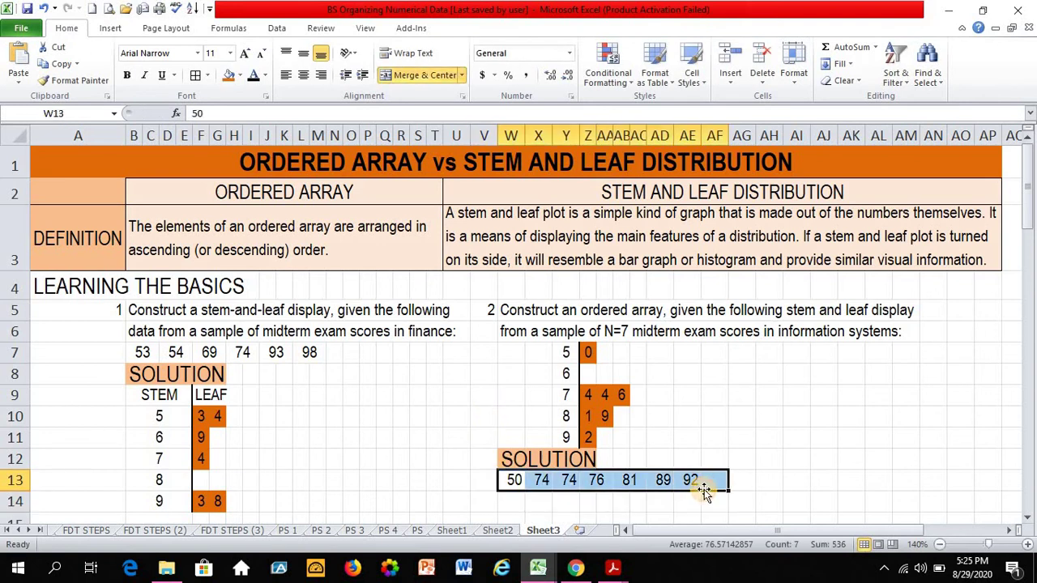
left_click(695, 486)
left_click_drag(514, 482, 694, 481)
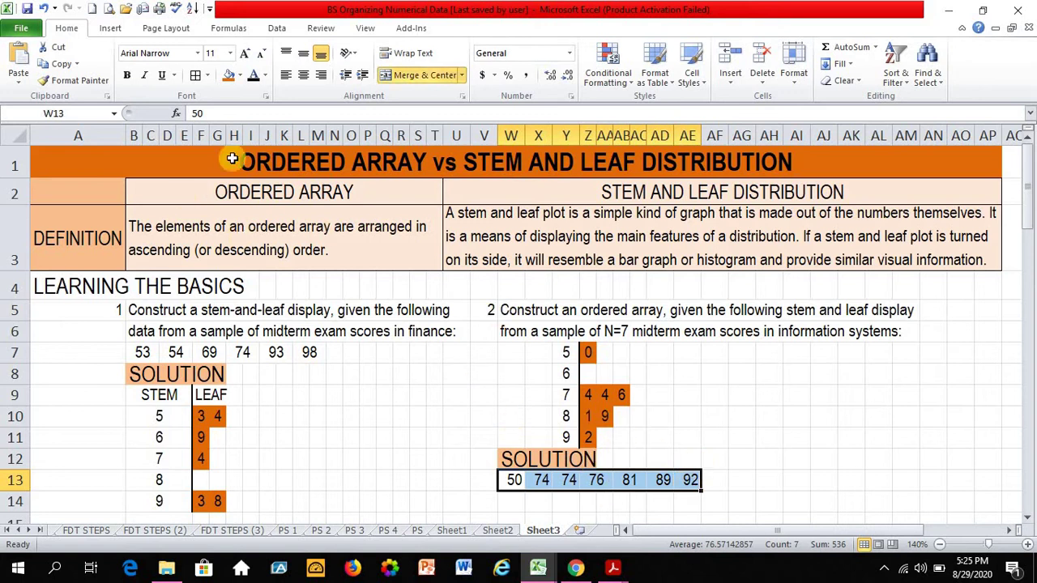
left_click(240, 74)
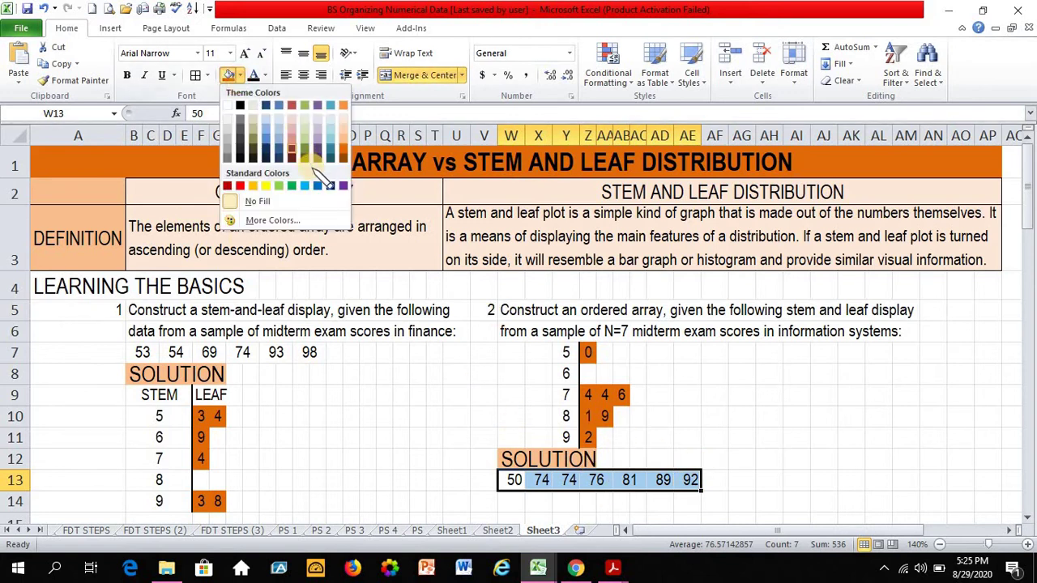
left_click(266, 186)
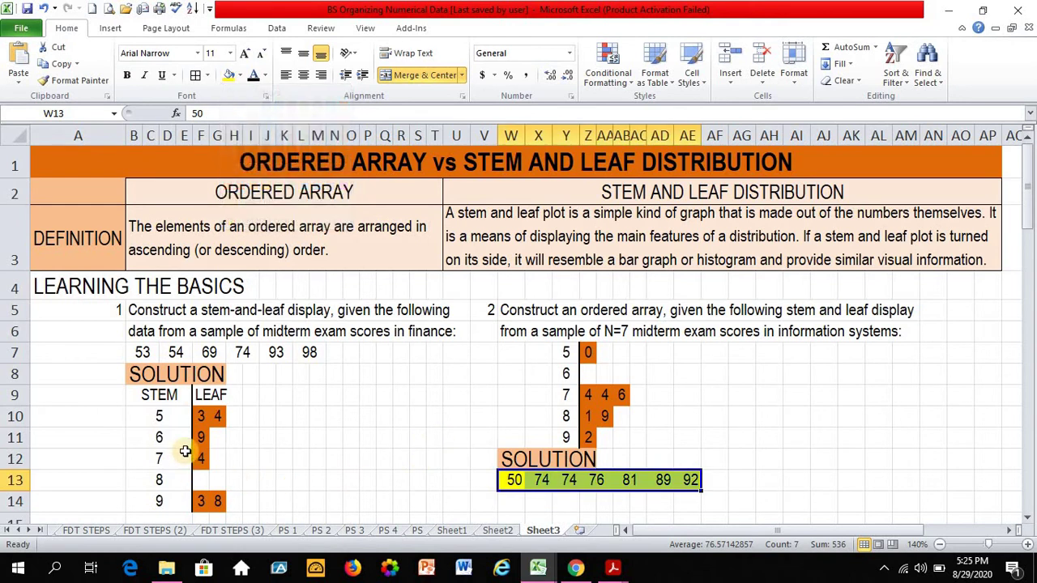
left_click(128, 395)
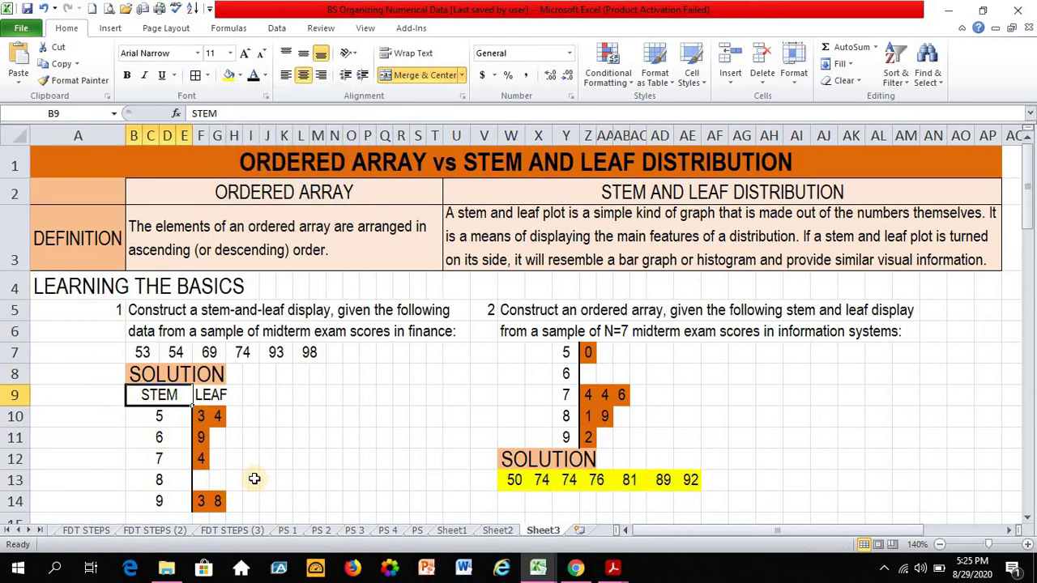
- Scroll to problem 3 and hide the empty rows 26–33 below its stem-and-leaf display
scroll(67, 320, "down", 5)
left_click(70, 322)
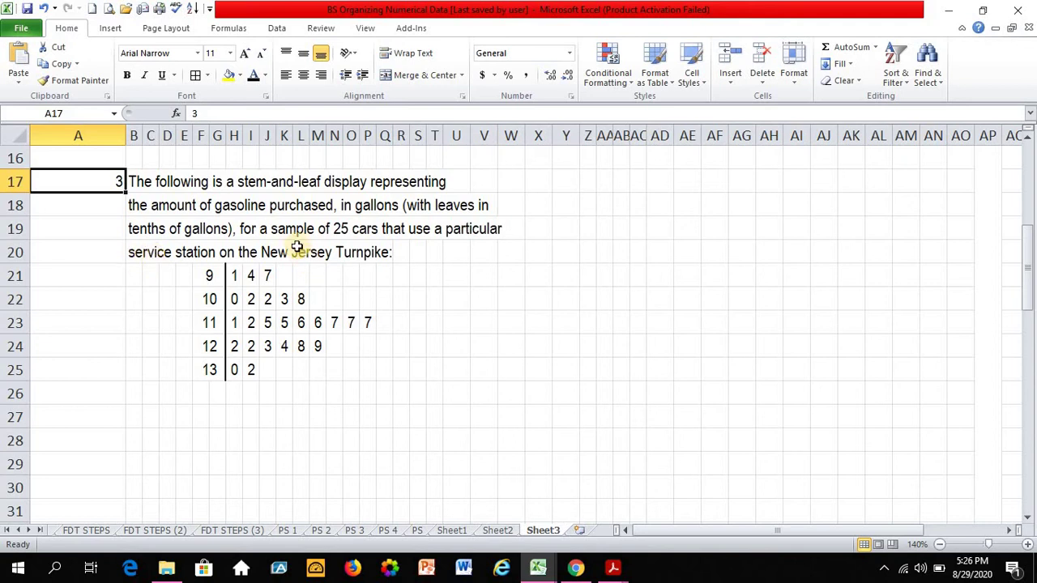
left_click(209, 276)
left_click_drag(207, 349, 204, 359)
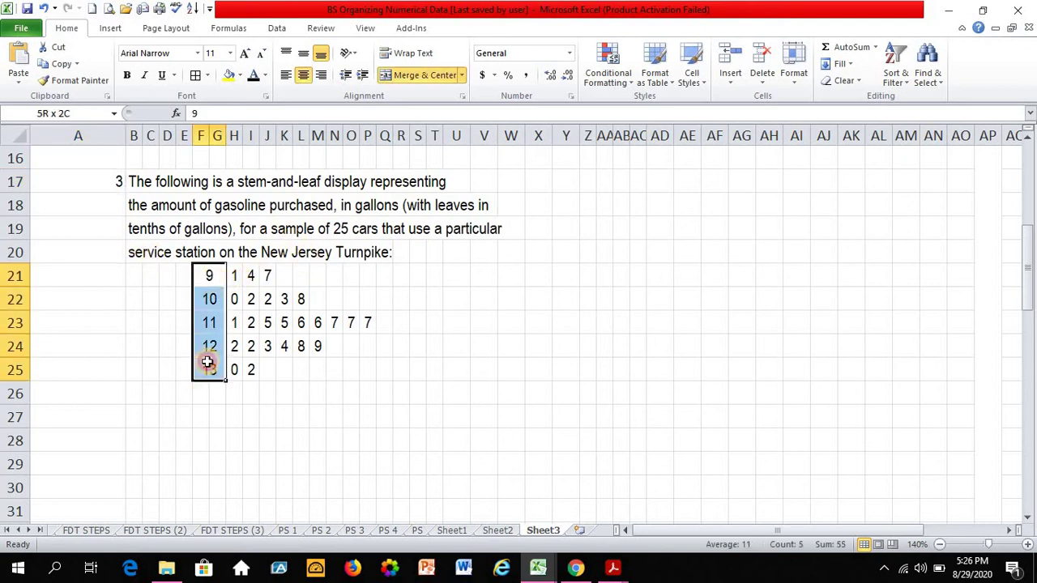
left_click_drag(233, 275, 377, 369)
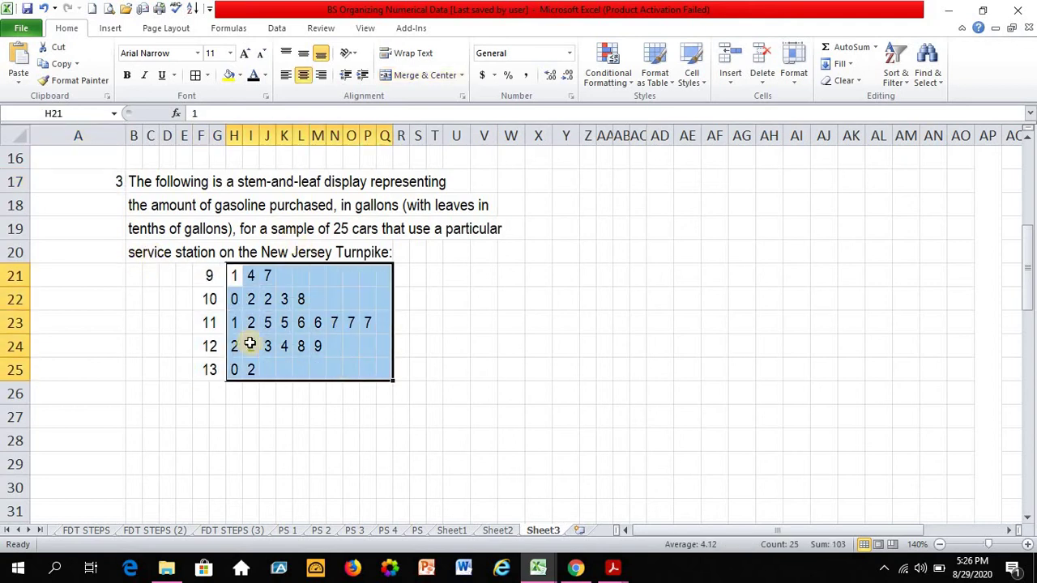
left_click(151, 369)
left_click_drag(15, 393, 6, 511)
right_click(7, 511)
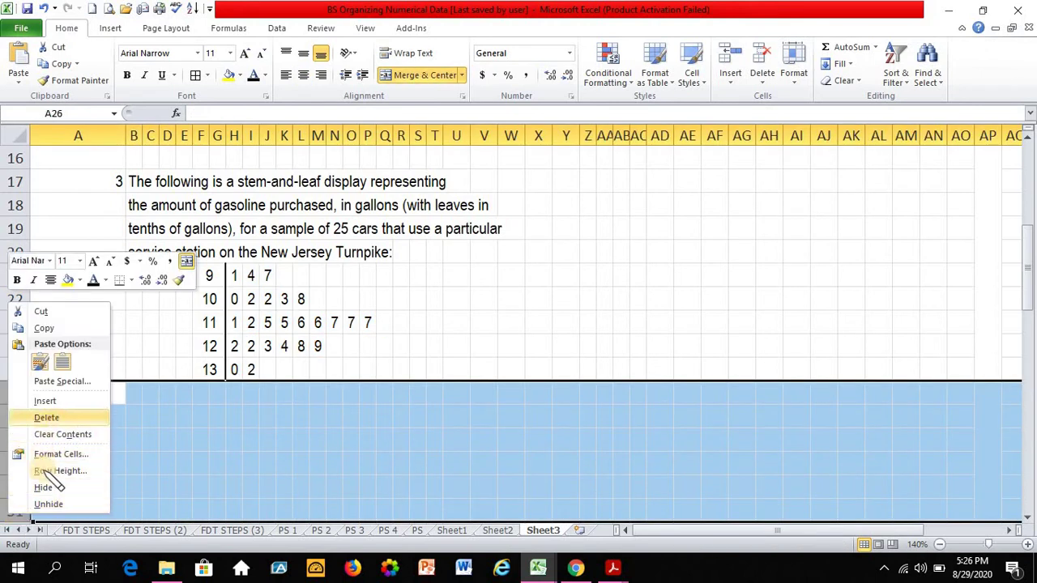
left_click(43, 487)
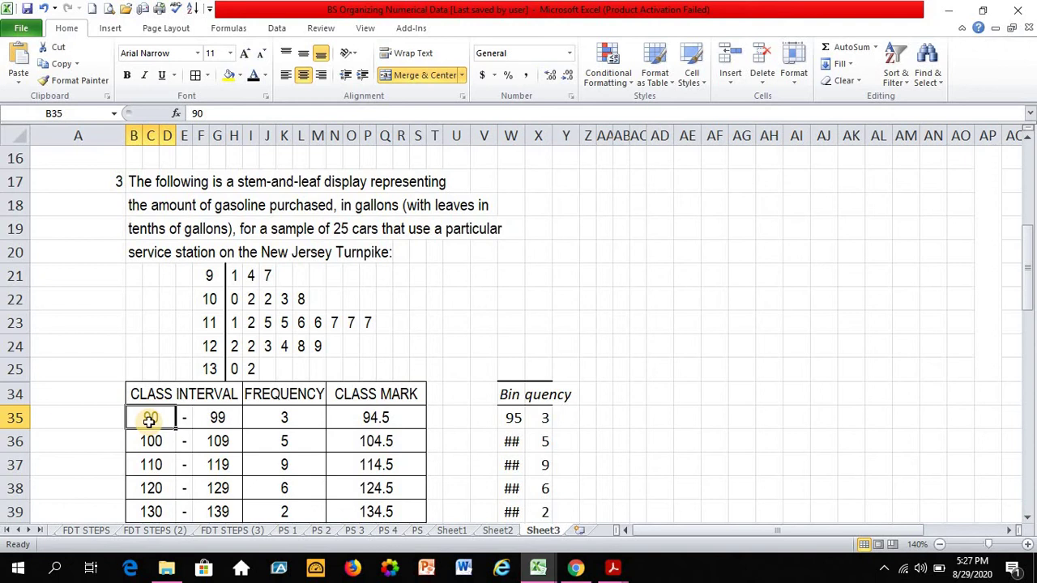
- Match the 90–99 class frequency of 3 to stem 9's leaves 1 4 7
left_click(162, 515)
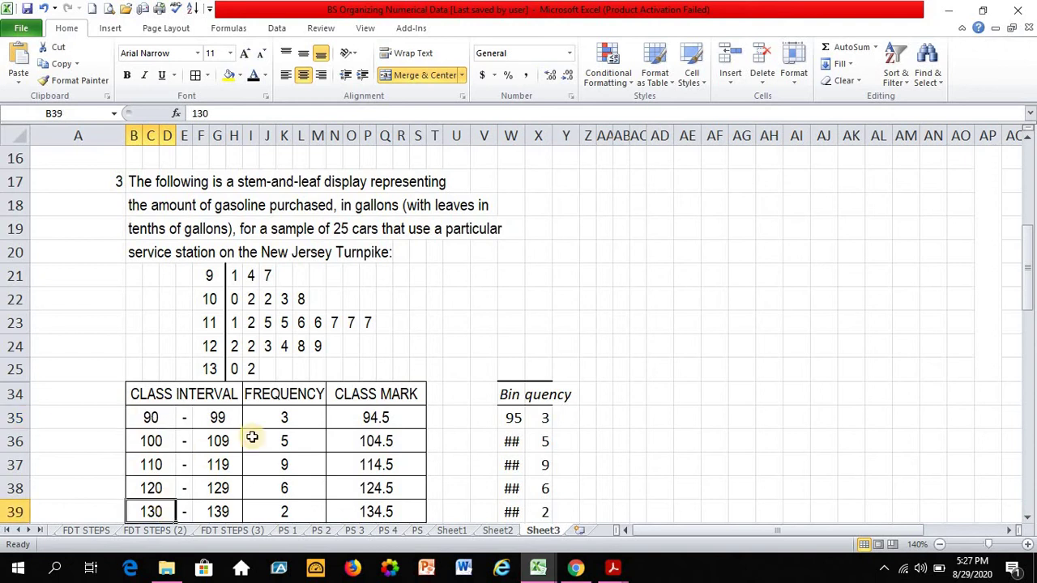
left_click(308, 417)
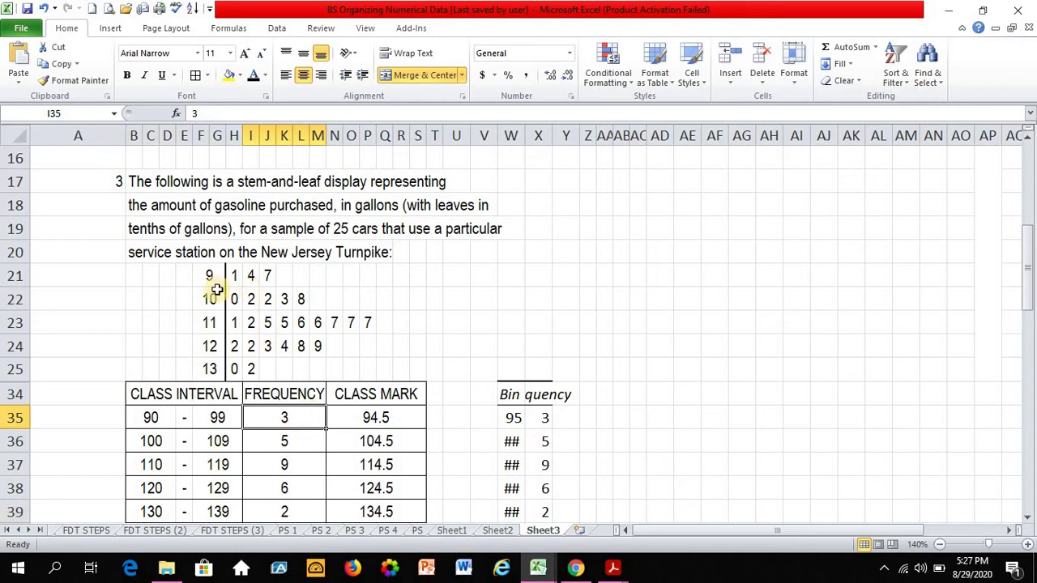
left_click(145, 418)
left_click(219, 419)
left_click_drag(233, 280, 301, 300)
left_click(308, 418)
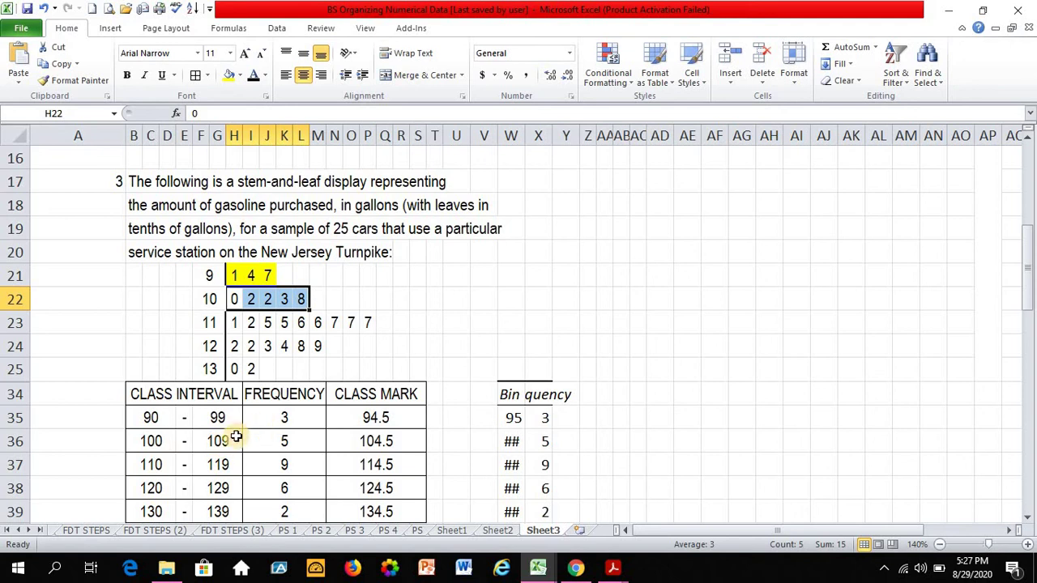
- Apply yellow fill to the leaf rows of stems 10 through 13
left_click(229, 74)
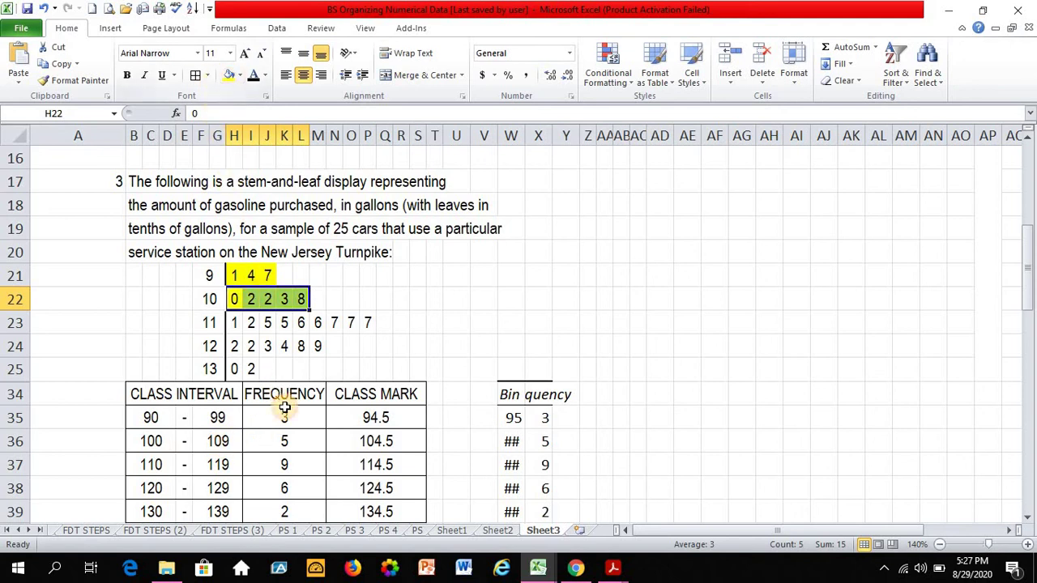
left_click_drag(233, 322, 371, 324)
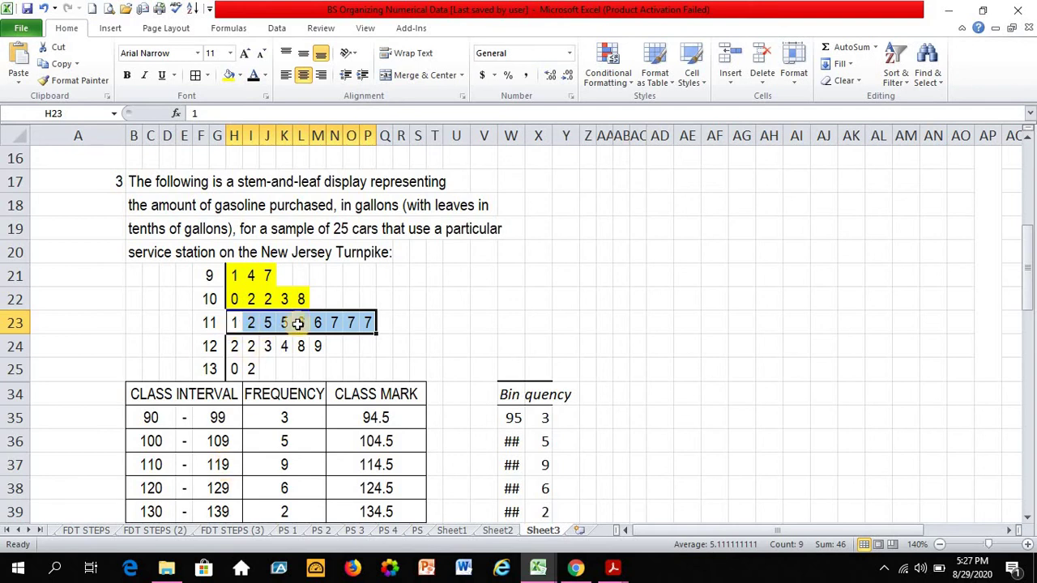
left_click(229, 74)
key("Down")
key("ctrl+shift+Right")
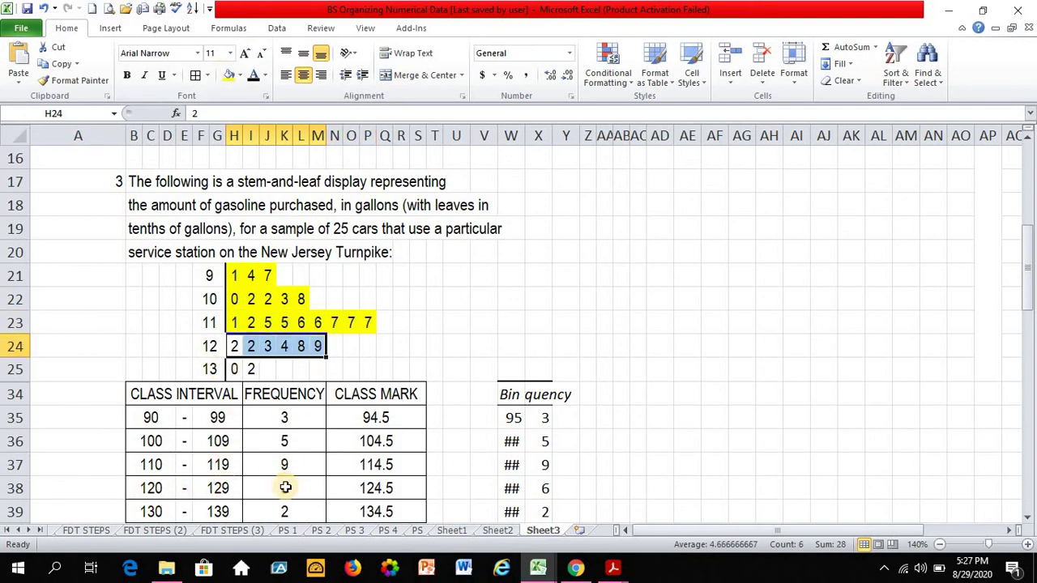
left_click(231, 86)
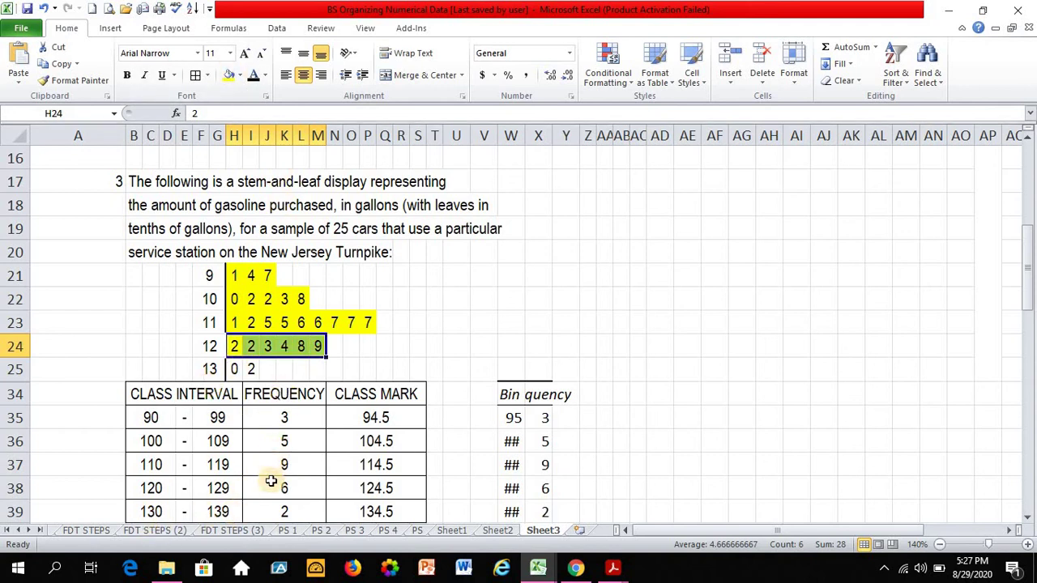
left_click_drag(234, 369, 251, 368)
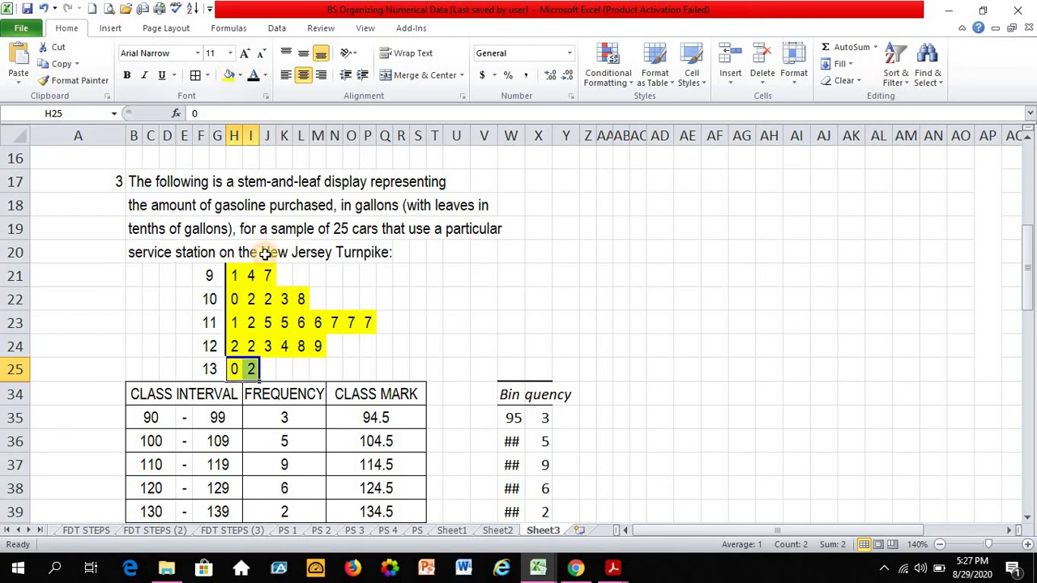
- Drag the Histogram chart up beside Exercise 3's frequency table
left_click(1027, 516)
left_click(1028, 517)
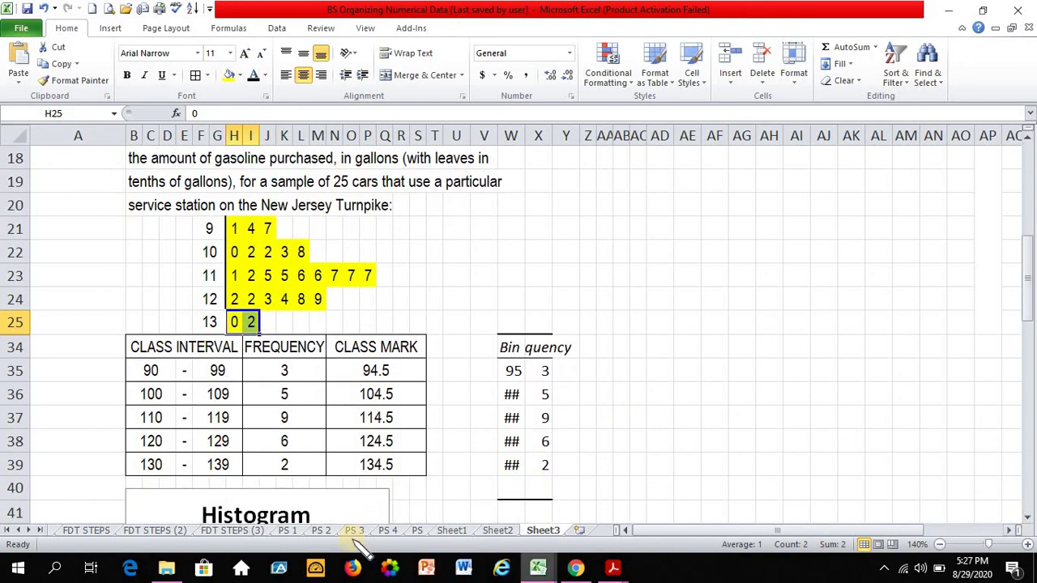
left_click_drag(316, 504, 649, 365)
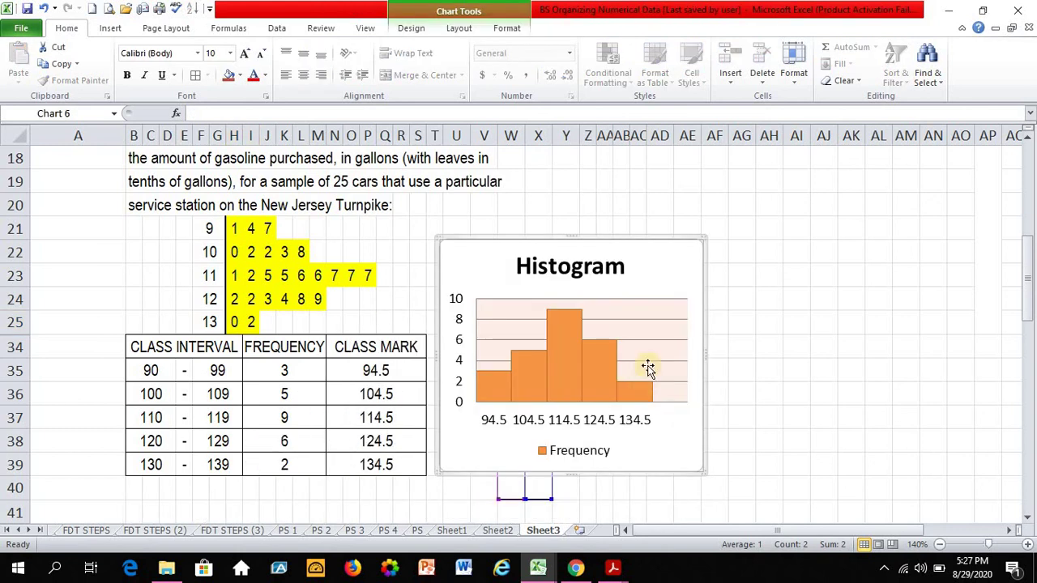
left_click(1027, 136)
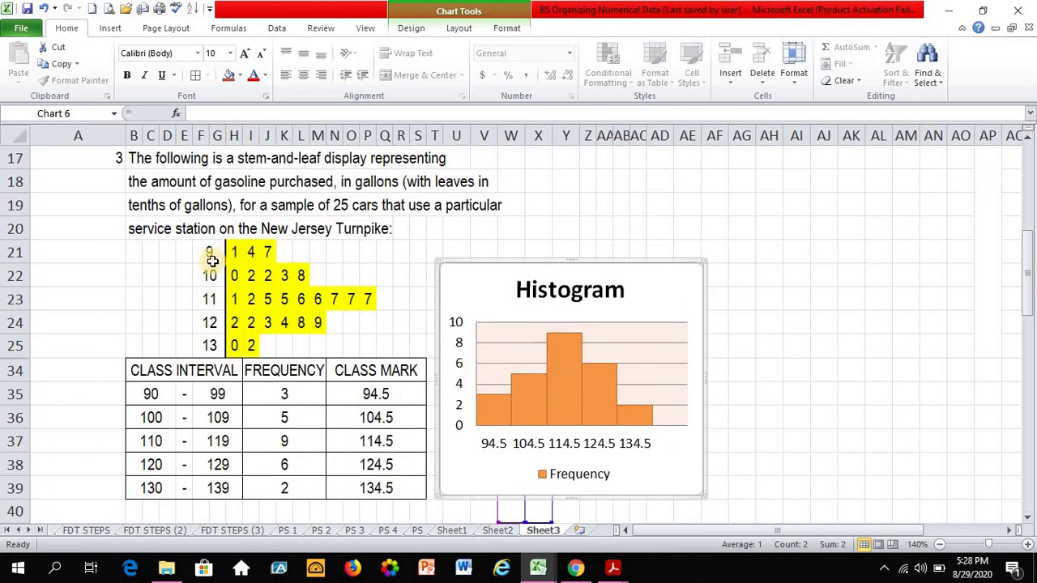